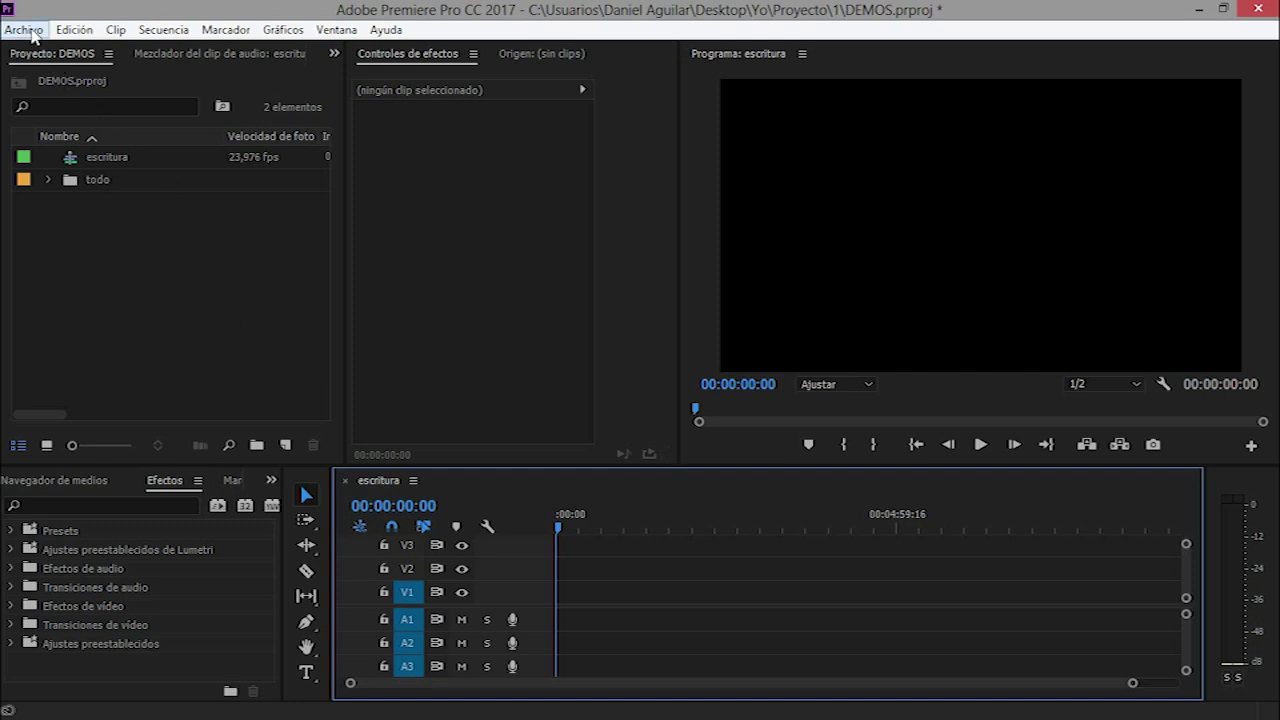
Step: Create a new legacy title named dan
{"action": "left_click", "coordinate": [32, 32]}
{"action": "mouse_move", "coordinate": [253, 54]}
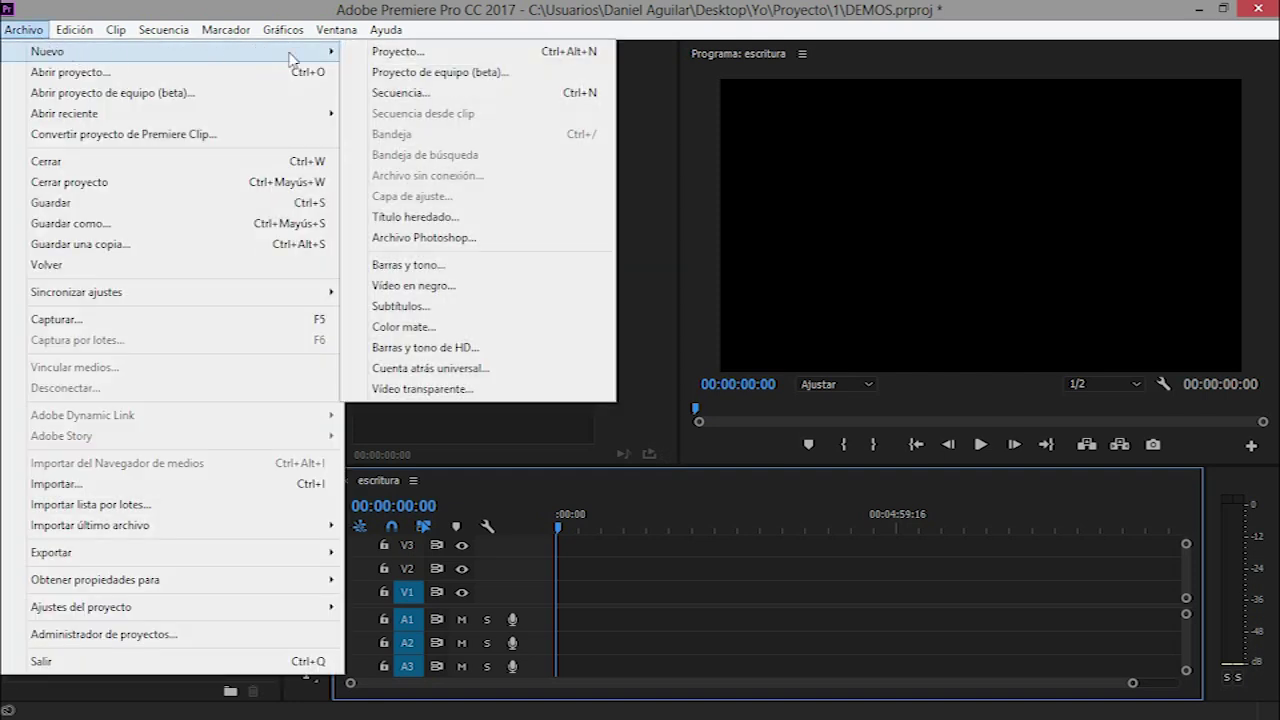
{"action": "left_click", "coordinate": [474, 221]}
{"action": "type", "text": "dan"}
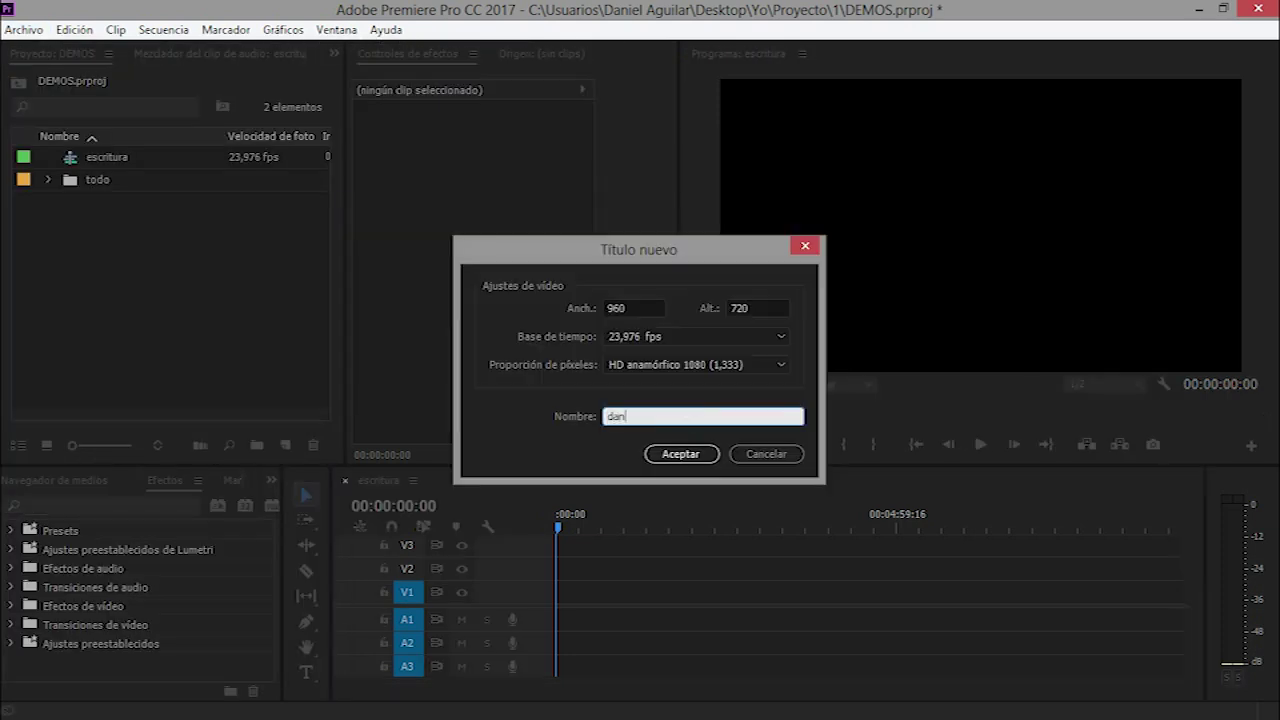
{"action": "left_click", "coordinate": [690, 458]}
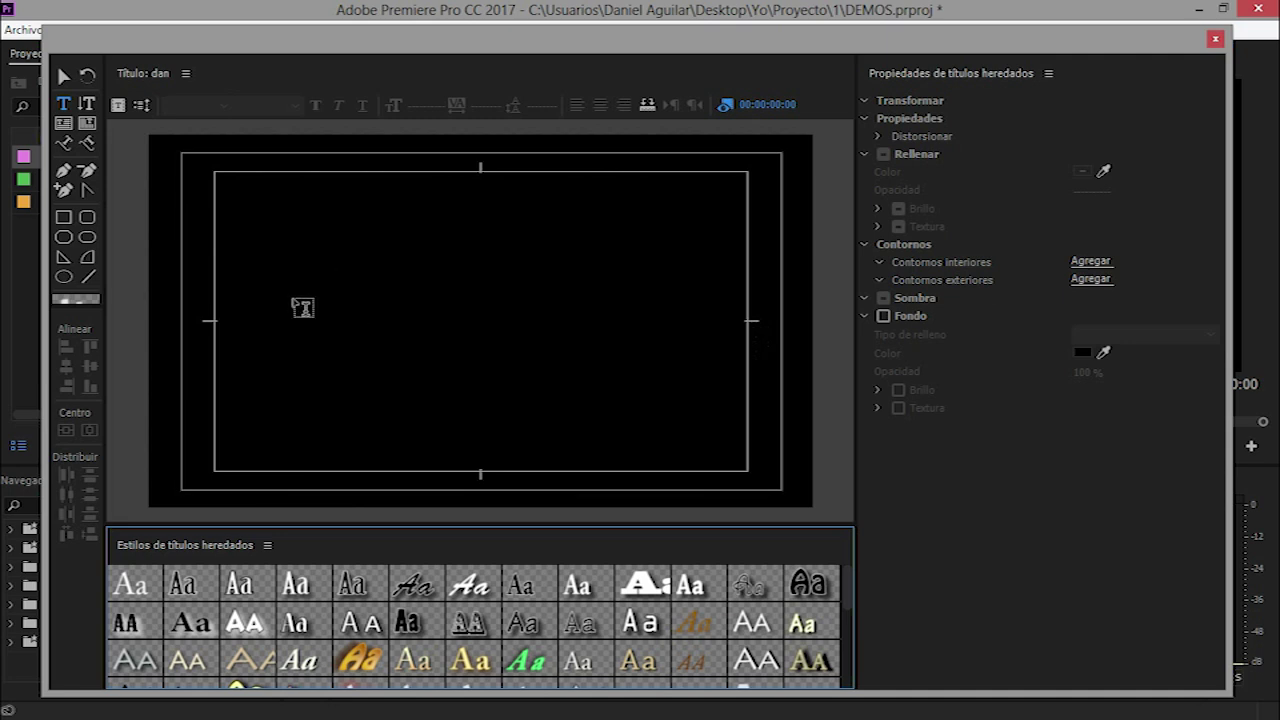
Step: Type the Dan Productions text in Gloss And Bloom and centre it horizontally and vertically
{"action": "left_click", "coordinate": [293, 297]}
{"action": "left_click", "coordinate": [293, 297]}
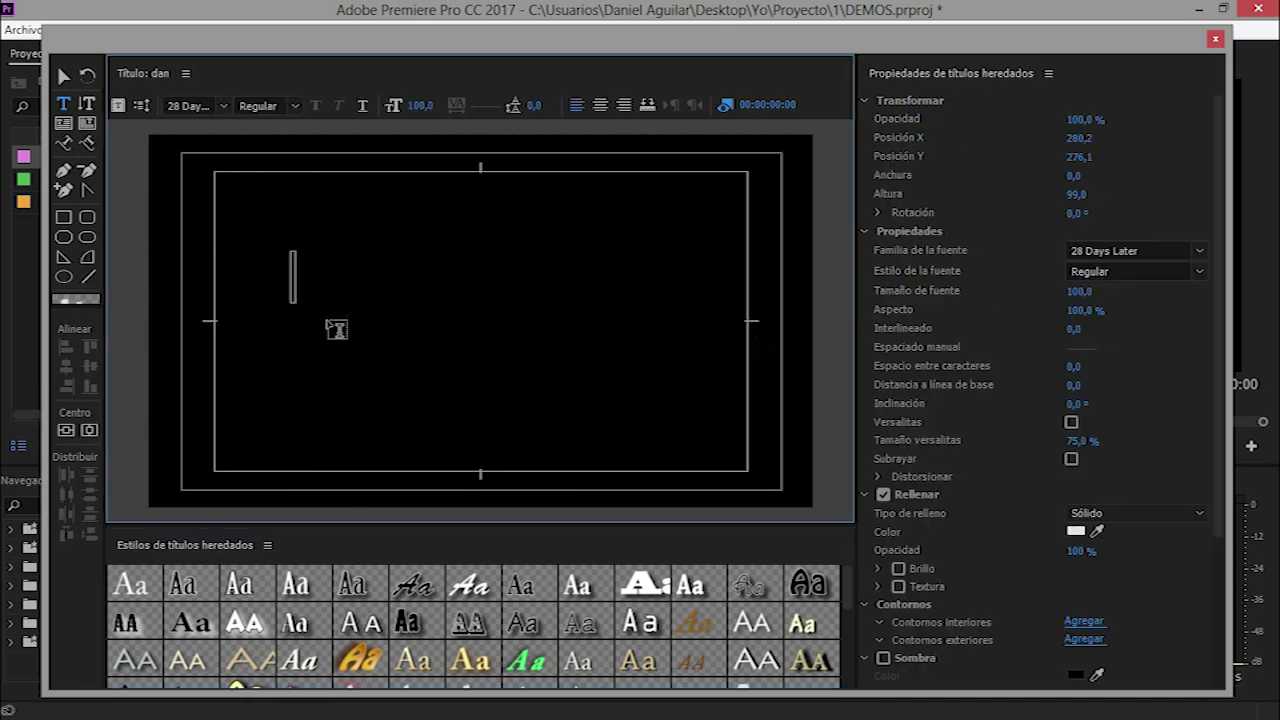
{"action": "type", "text": "DAN"}
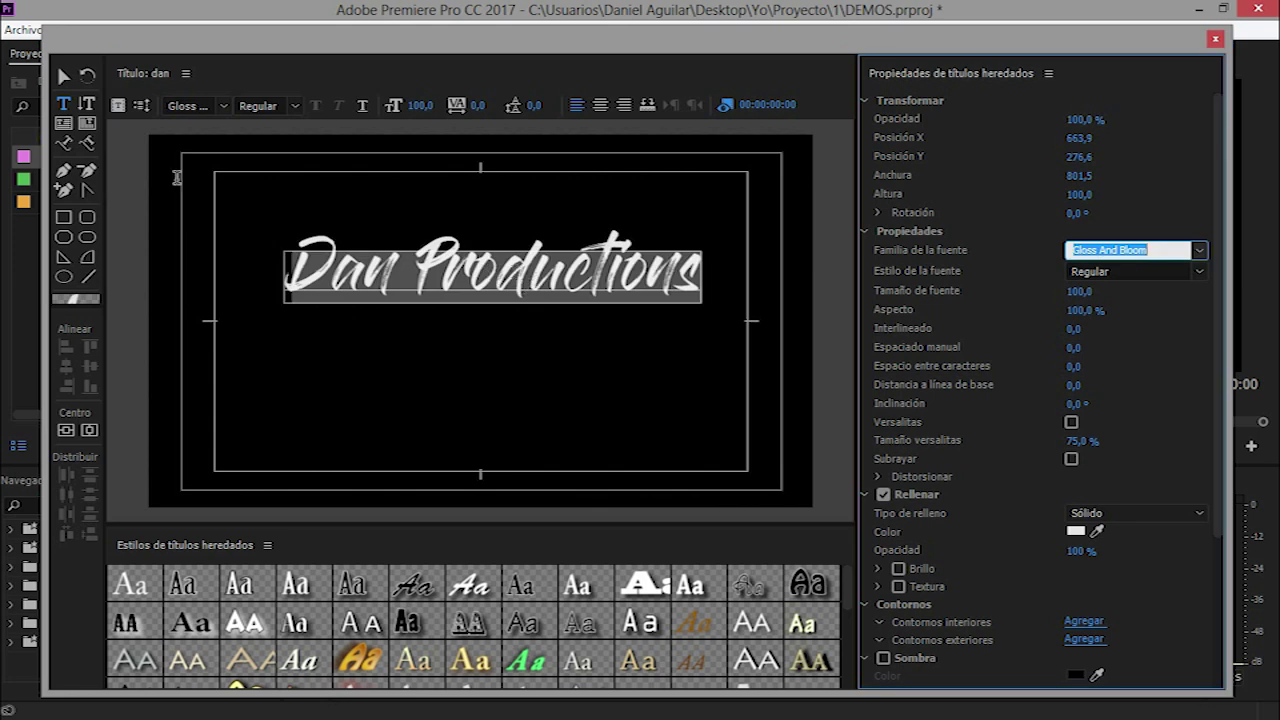
{"action": "left_click", "coordinate": [63, 76]}
{"action": "left_click", "coordinate": [66, 430]}
{"action": "left_click", "coordinate": [66, 432]}
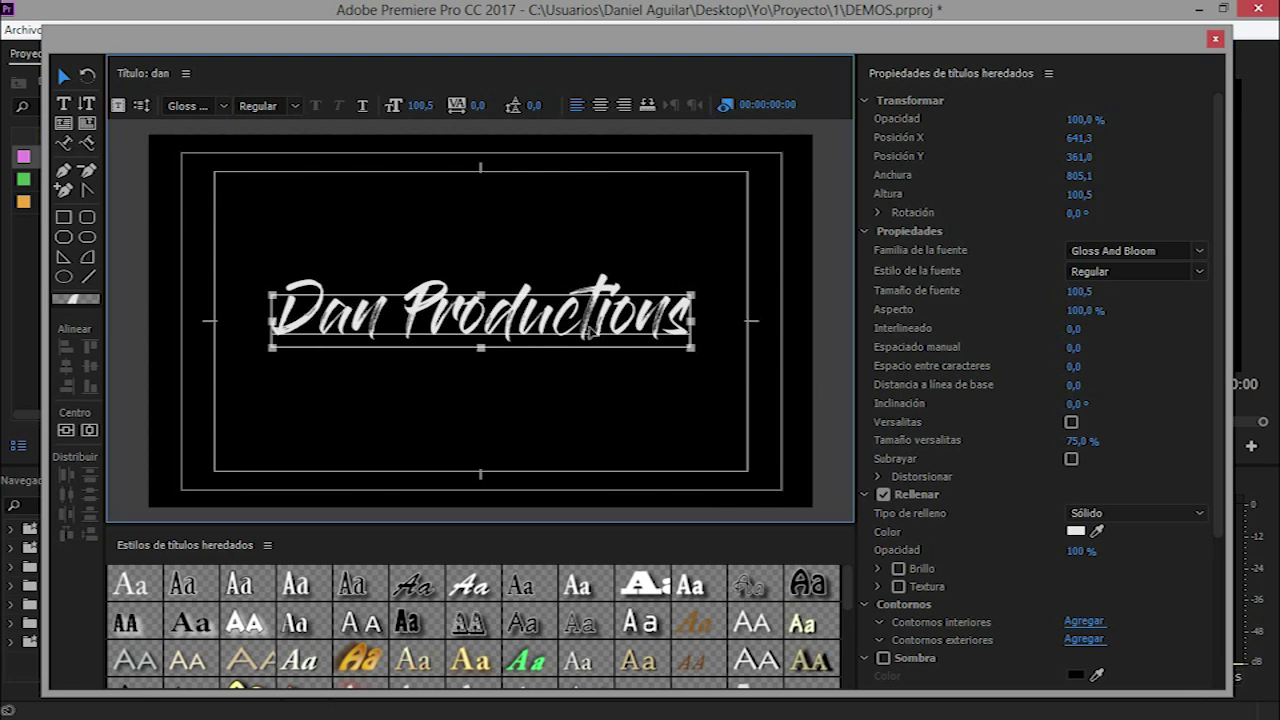
Step: Set the text fill colour to red FF0000 and close the Titler
{"action": "left_click", "coordinate": [1076, 531]}
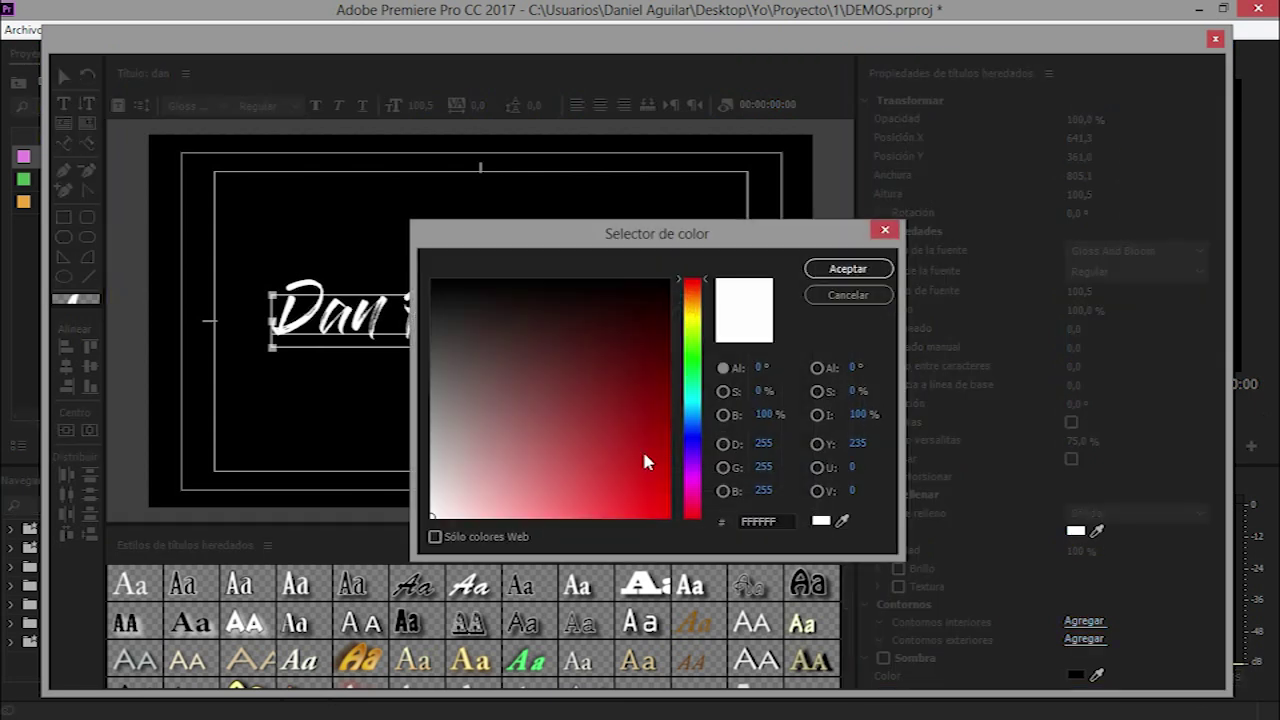
{"action": "left_click", "coordinate": [668, 517]}
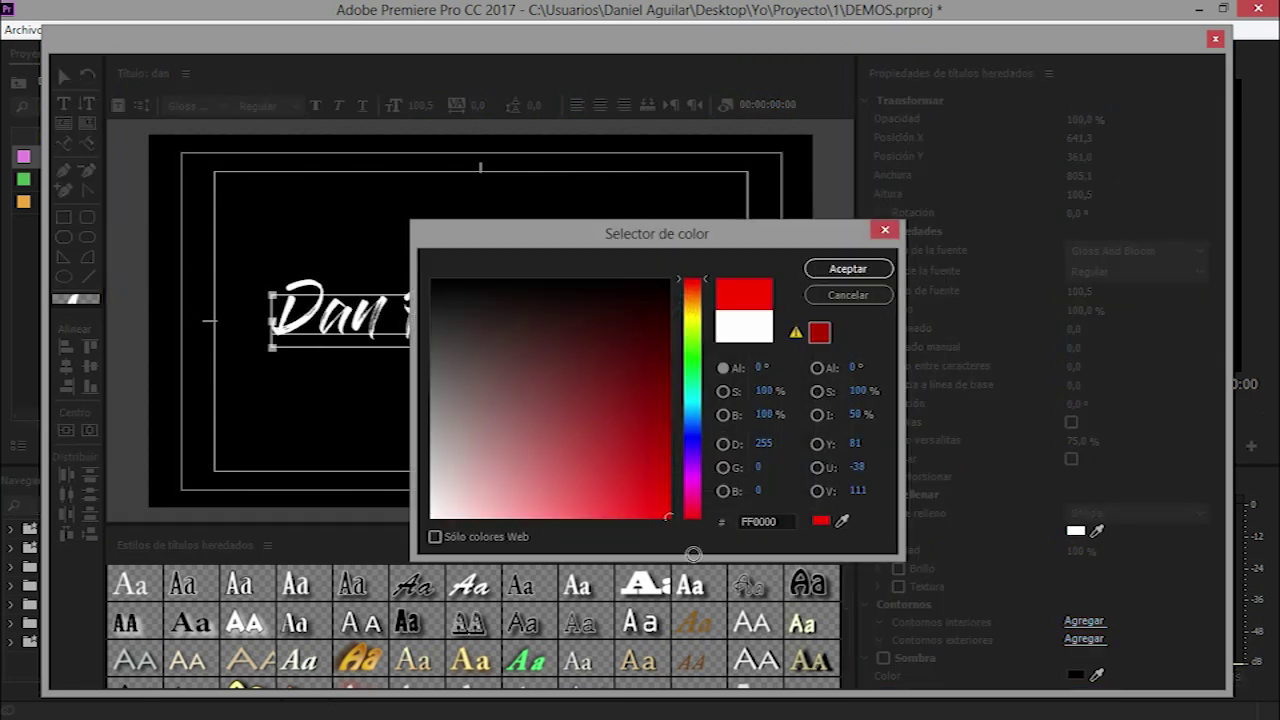
{"action": "left_click", "coordinate": [840, 278]}
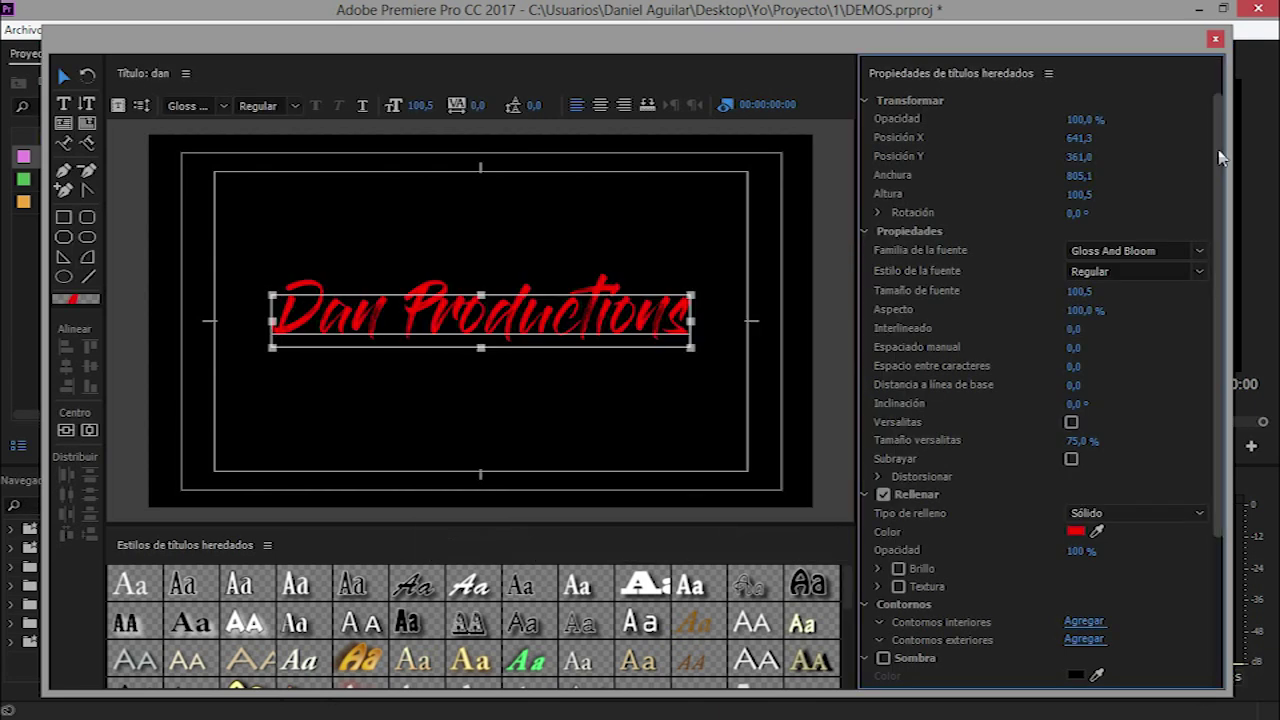
{"action": "left_click", "coordinate": [1215, 38]}
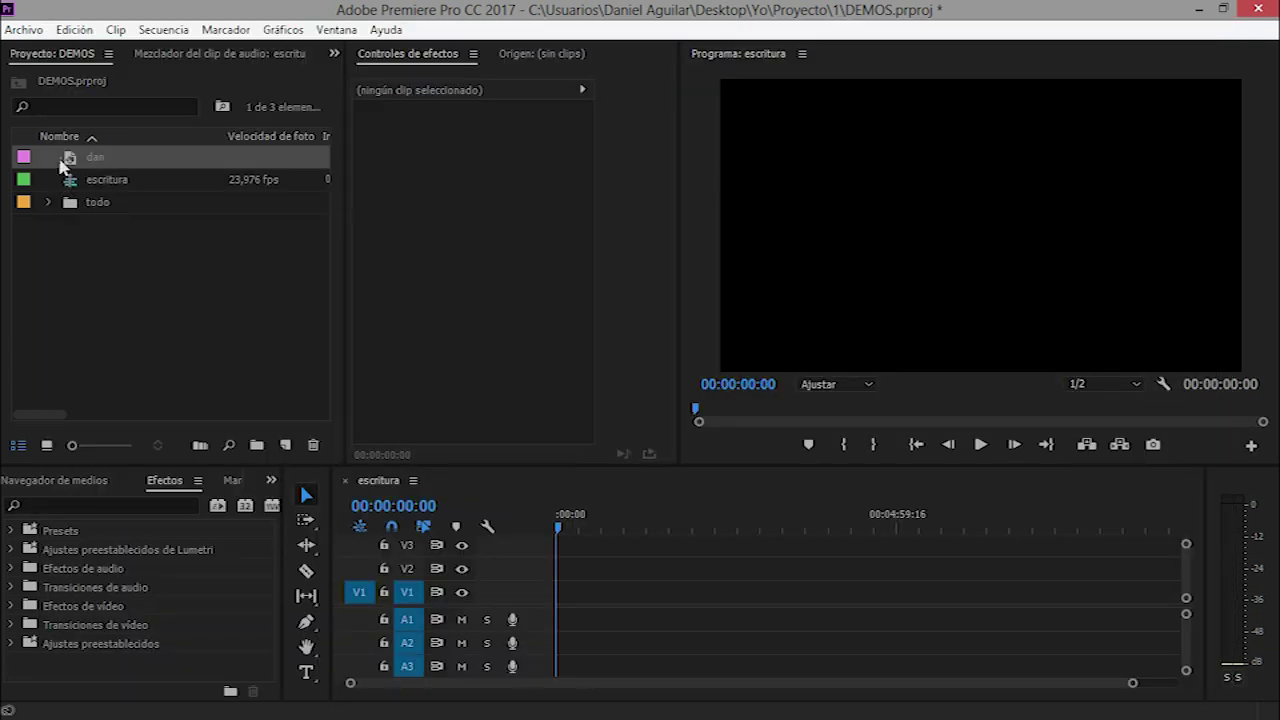
Step: Place the dan title at the start of the escritura sequence on track V2
{"action": "left_click_drag", "start_coordinate": [62, 168], "coordinate": [605, 575]}
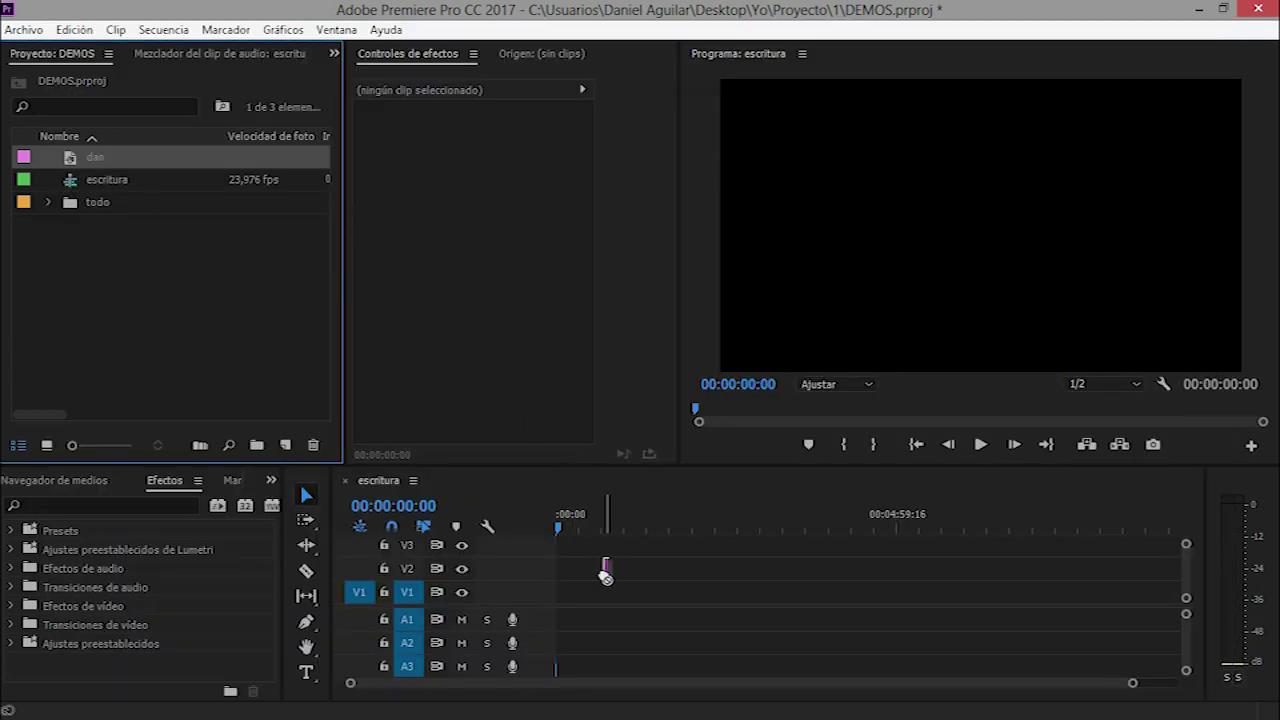
{"action": "left_click_drag", "start_coordinate": [605, 575], "coordinate": [571, 600]}
{"action": "left_click_drag", "start_coordinate": [1128, 688], "coordinate": [814, 692]}
{"action": "left_click_drag", "start_coordinate": [660, 600], "coordinate": [660, 576]}
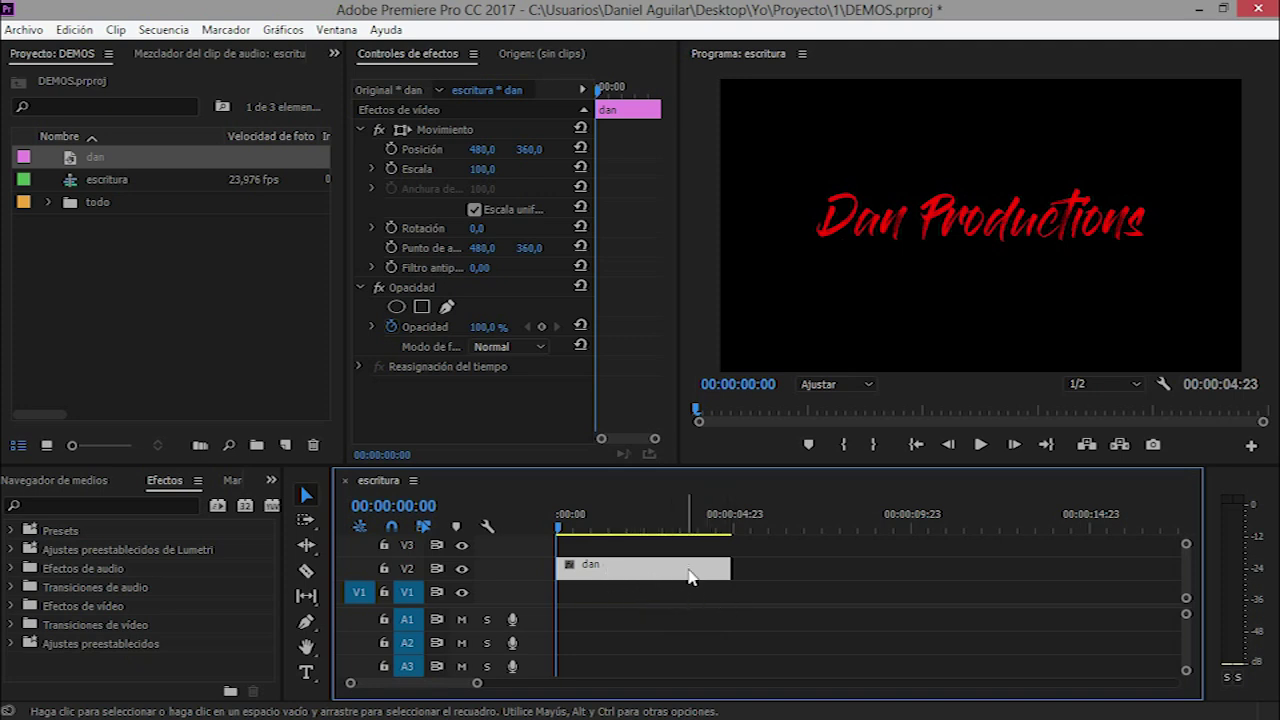
{"action": "scroll", "coordinate": [541, 608], "scroll_direction": "up", "scroll_amount": 1}
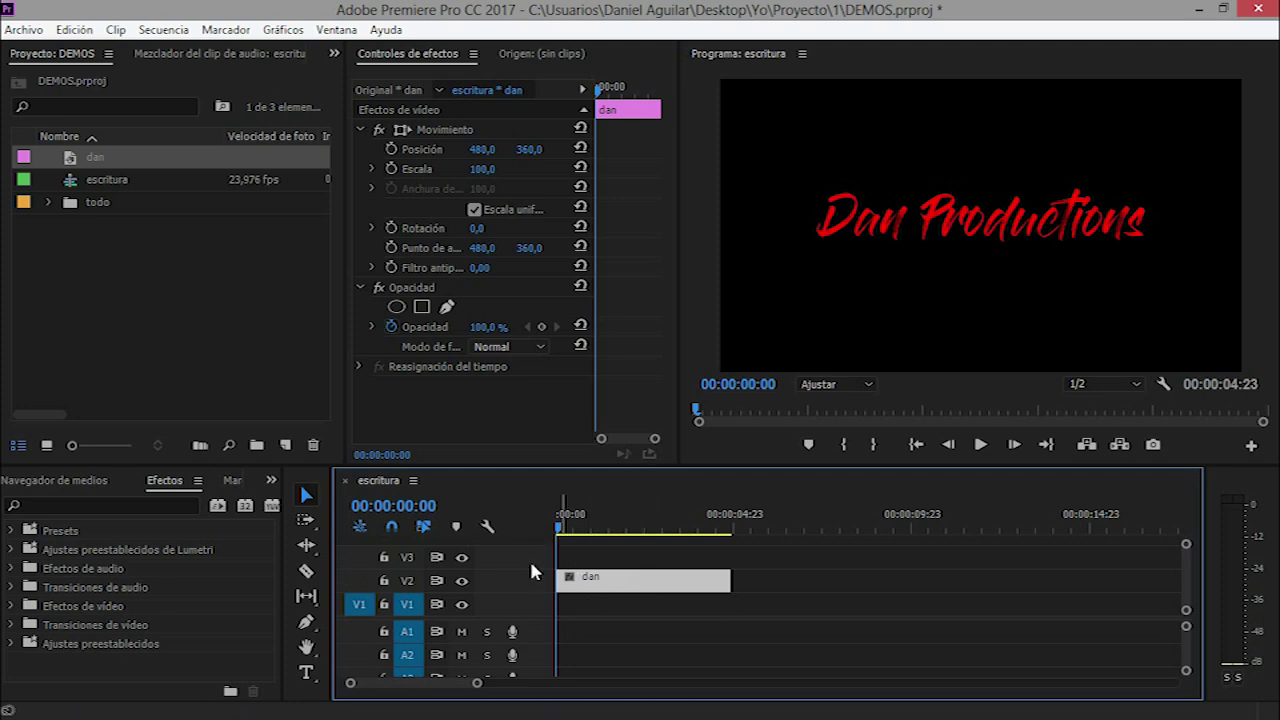
{"action": "scroll", "coordinate": [543, 575], "scroll_direction": "down", "scroll_amount": 1}
{"action": "left_click", "coordinate": [25, 29]}
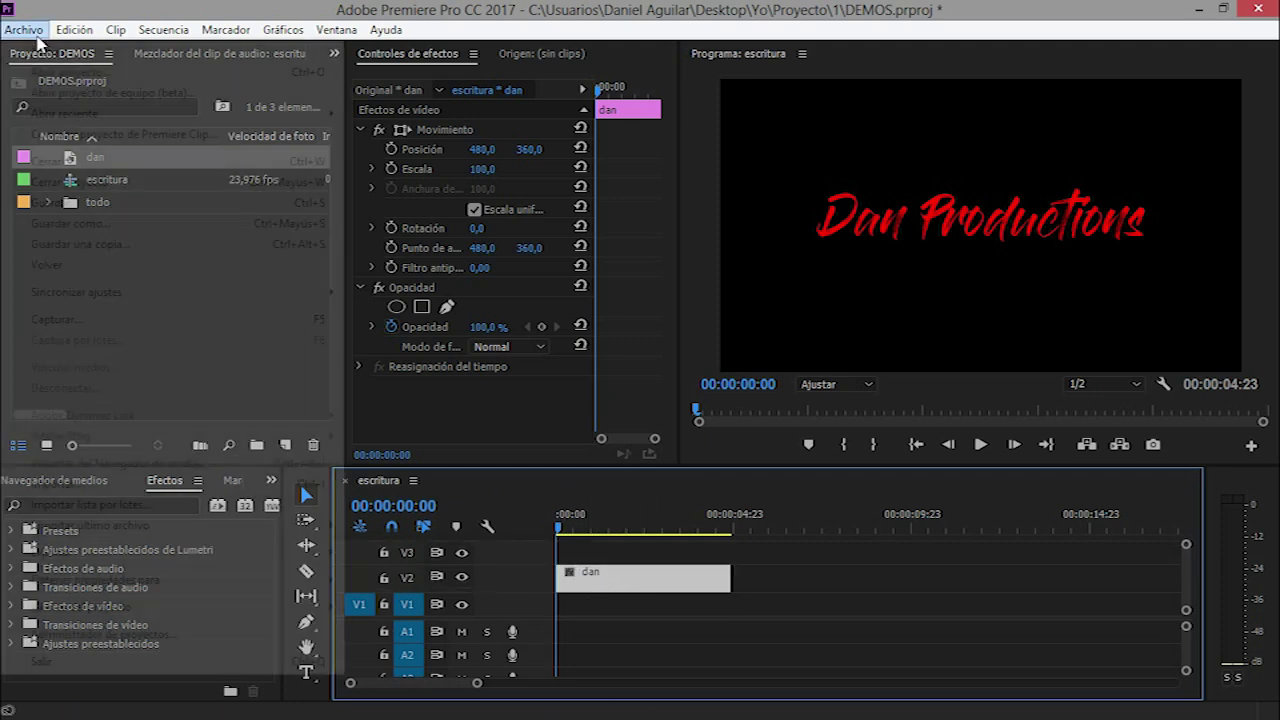
Step: Create a Vídeo transparente clip on V3 above dan, then search Effects for 'simula'
{"action": "mouse_move", "coordinate": [272, 58]}
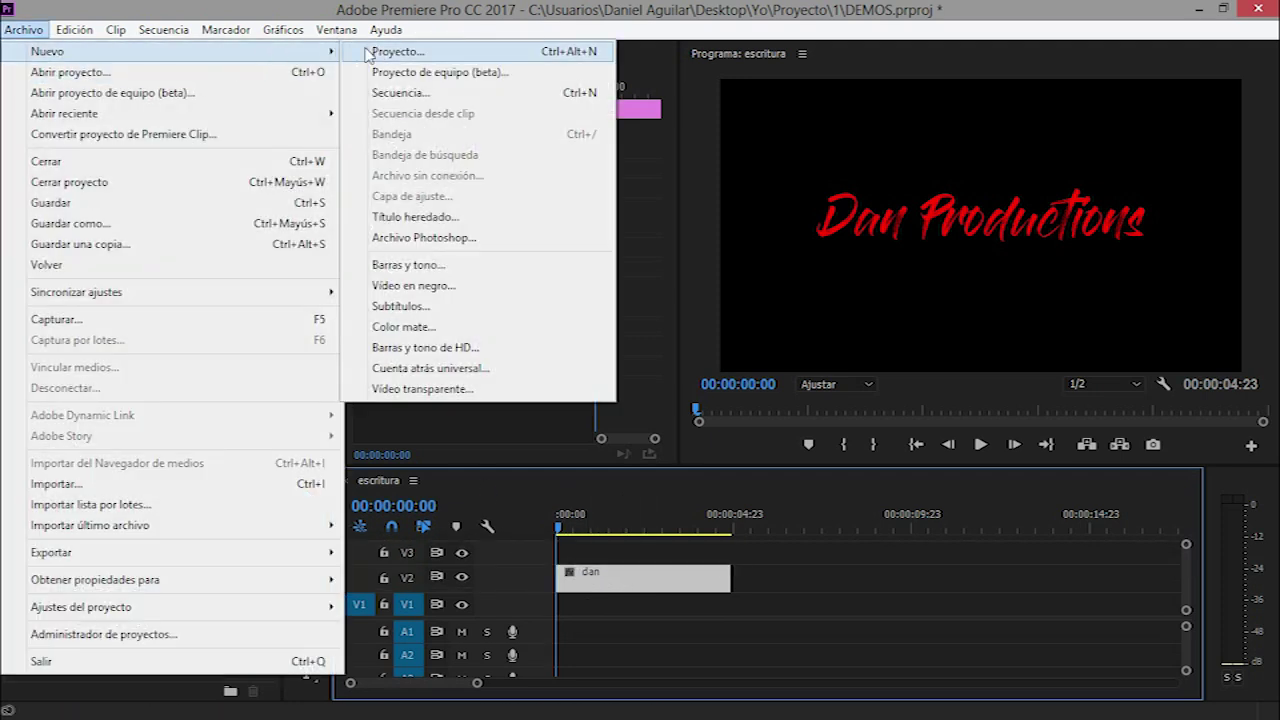
{"action": "left_click", "coordinate": [445, 393]}
{"action": "left_click", "coordinate": [662, 437]}
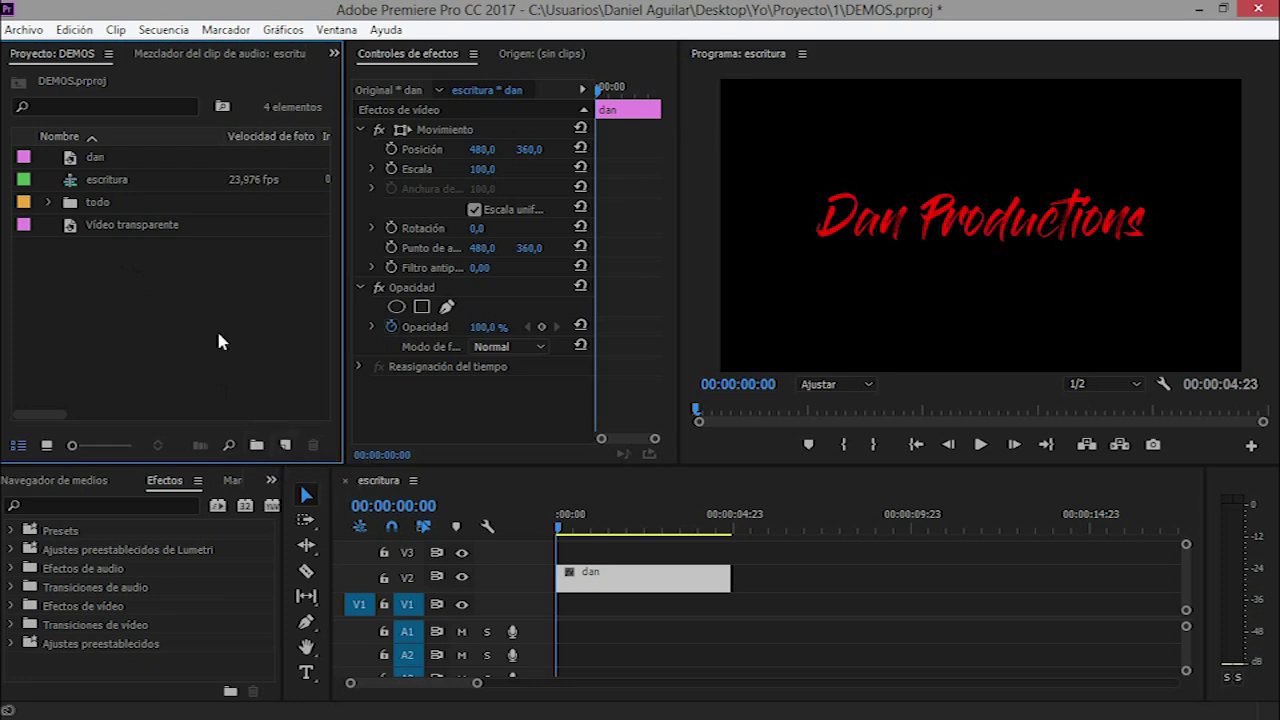
{"action": "left_click_drag", "start_coordinate": [77, 230], "coordinate": [570, 556]}
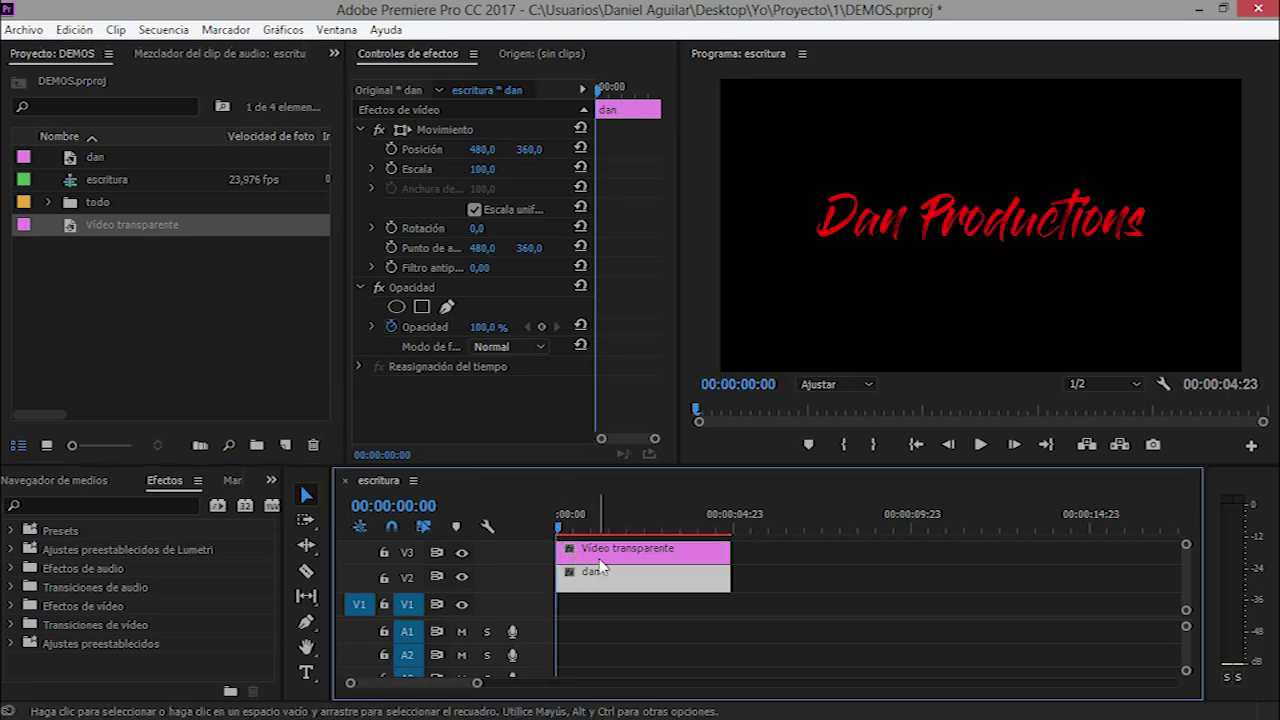
{"action": "left_click", "coordinate": [604, 558]}
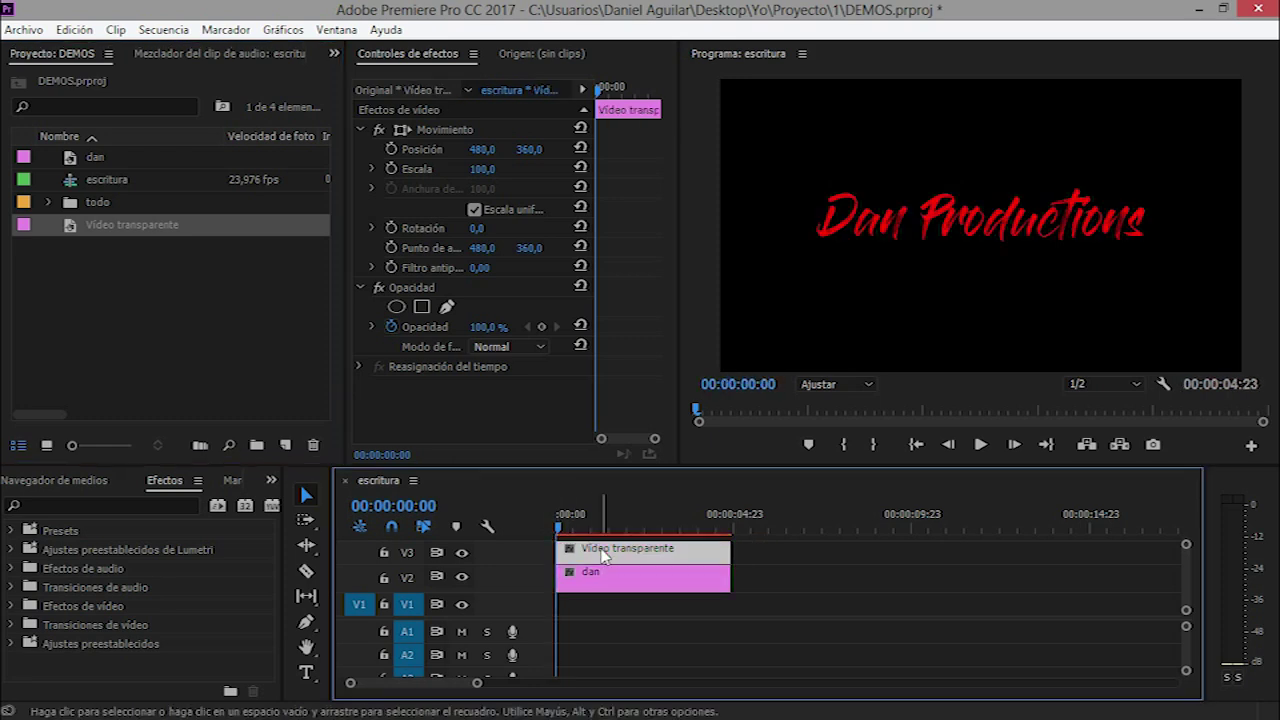
{"action": "left_click", "coordinate": [150, 505]}
{"action": "type", "text": "simula"}
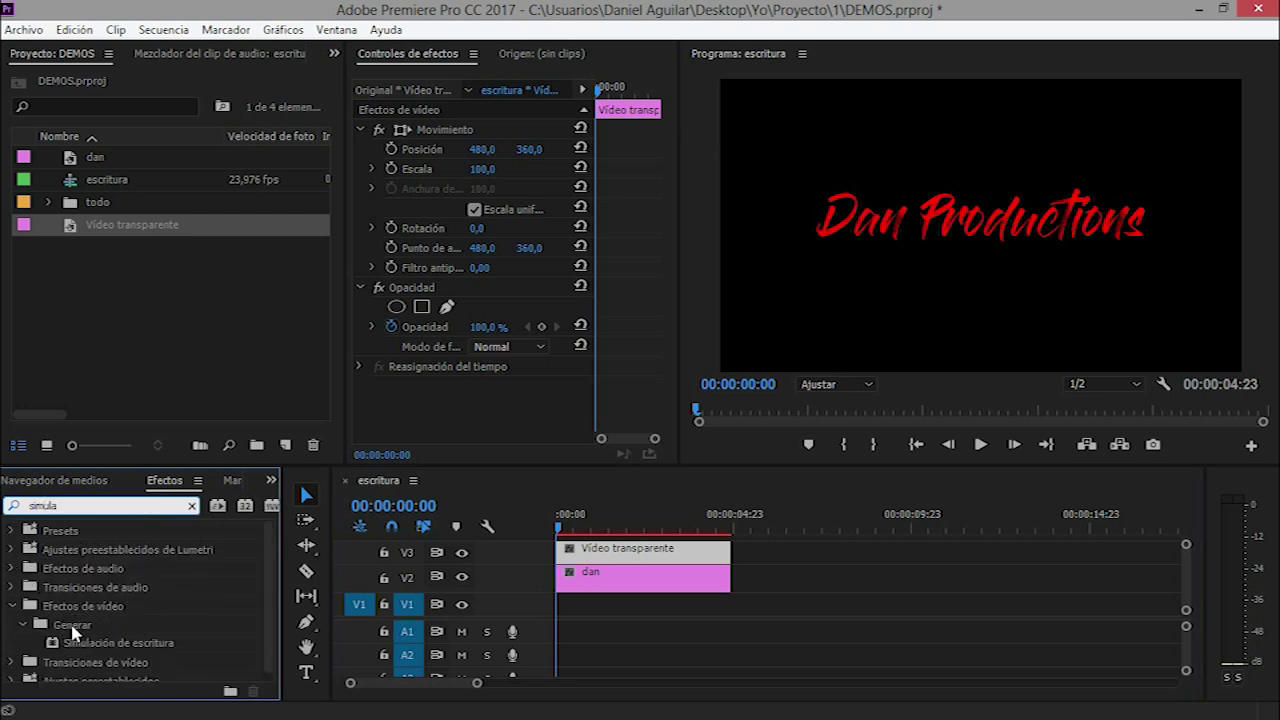
Step: Apply Simulación de escritura to the Vídeo transparente clip and return to the sequence start
{"action": "left_click_drag", "start_coordinate": [80, 642], "coordinate": [609, 548]}
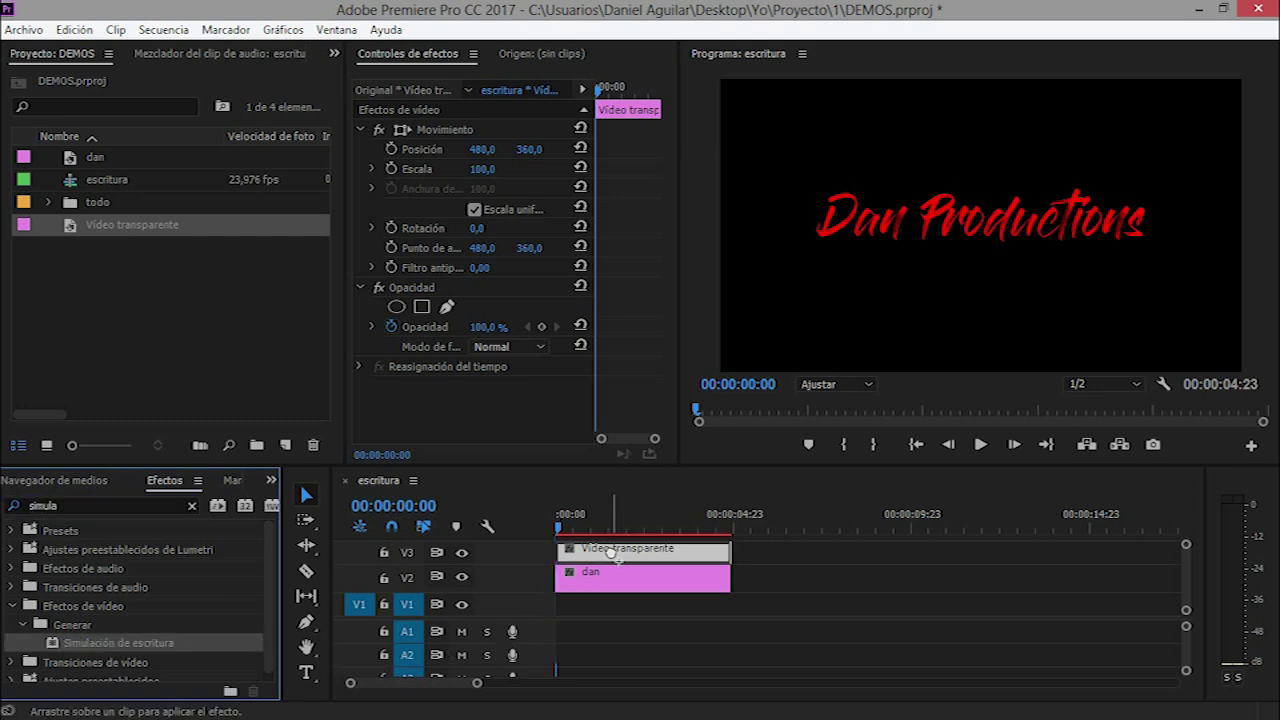
{"action": "left_click_drag", "start_coordinate": [609, 548], "coordinate": [612, 552]}
{"action": "scroll", "coordinate": [669, 428], "scroll_direction": "down", "scroll_amount": 1}
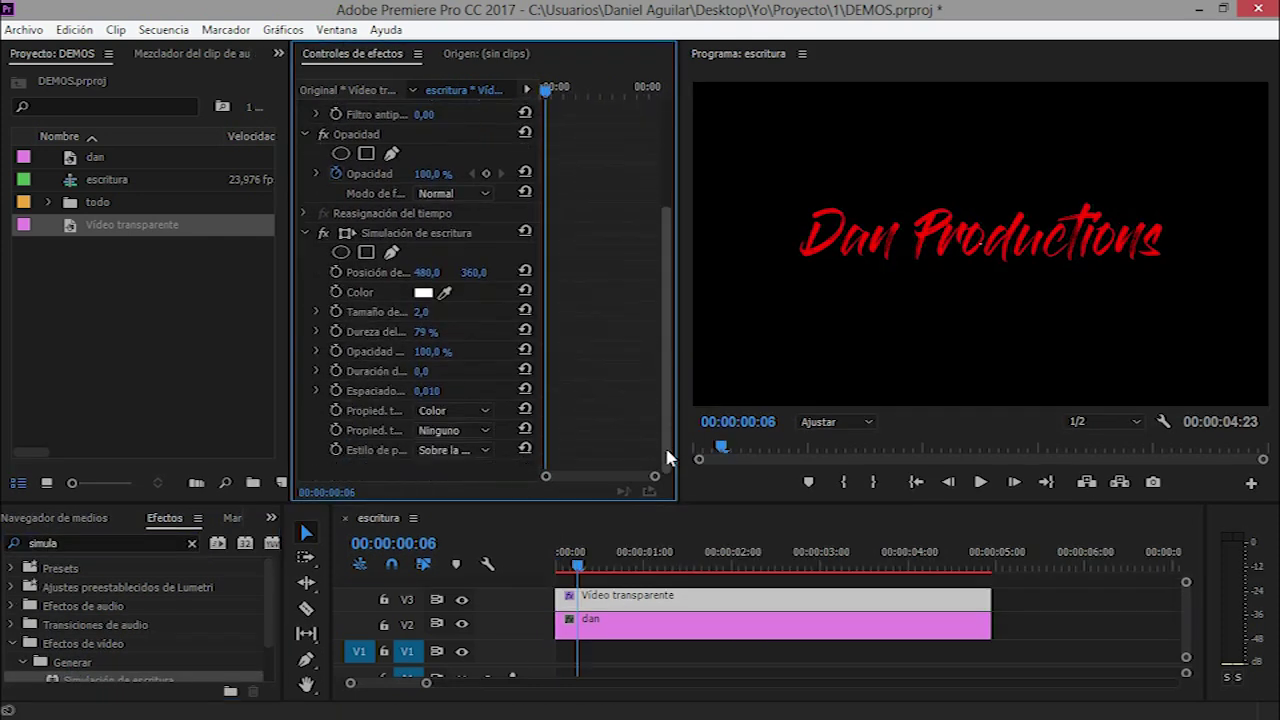
{"action": "left_click_drag", "start_coordinate": [575, 560], "coordinate": [557, 560]}
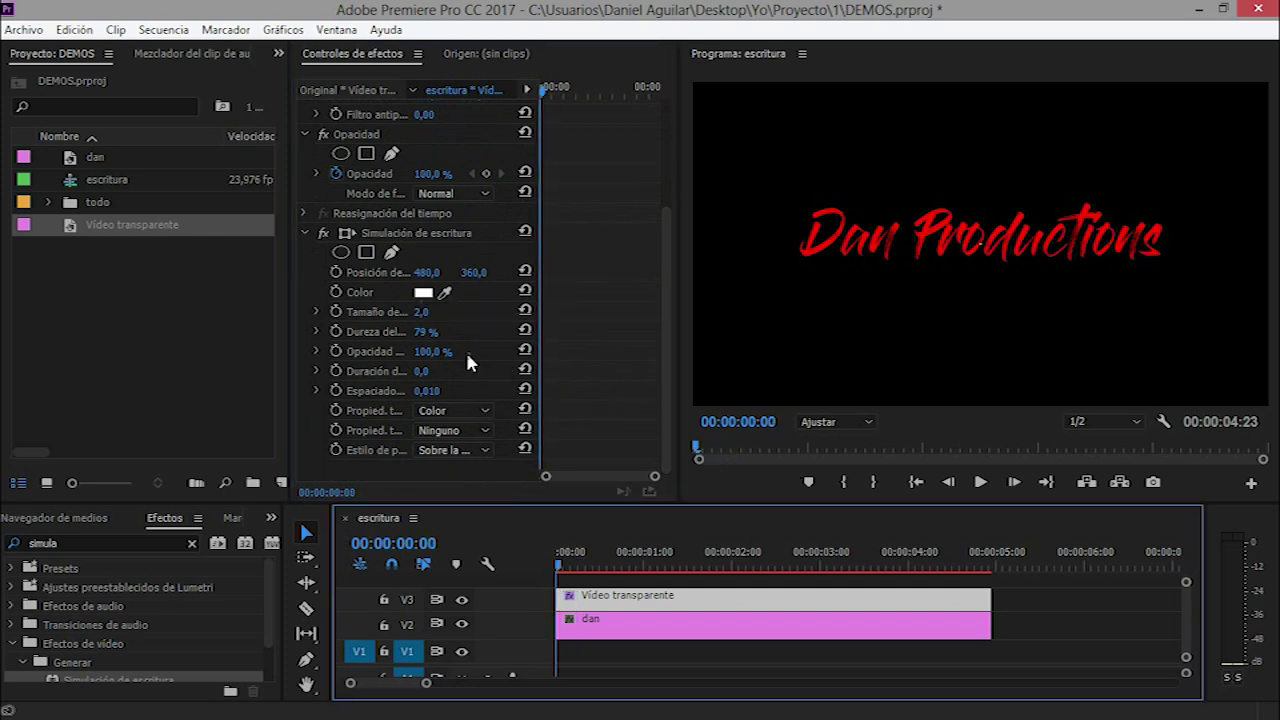
Step: Set the Write-on brush size to 8,0
{"action": "left_click", "coordinate": [421, 313]}
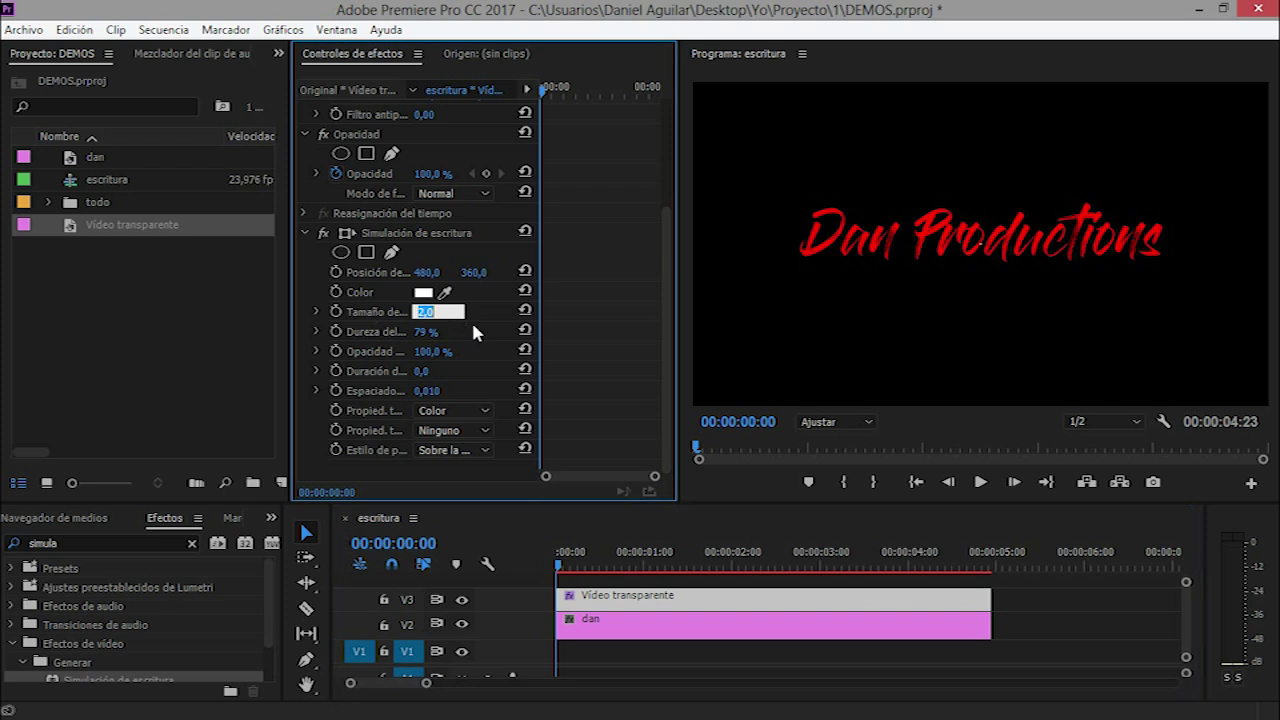
{"action": "type", "text": "8"}
{"action": "key", "text": "Return"}
Step: Magnify the Program monitor view to 150%
{"action": "left_click", "coordinate": [837, 424]}
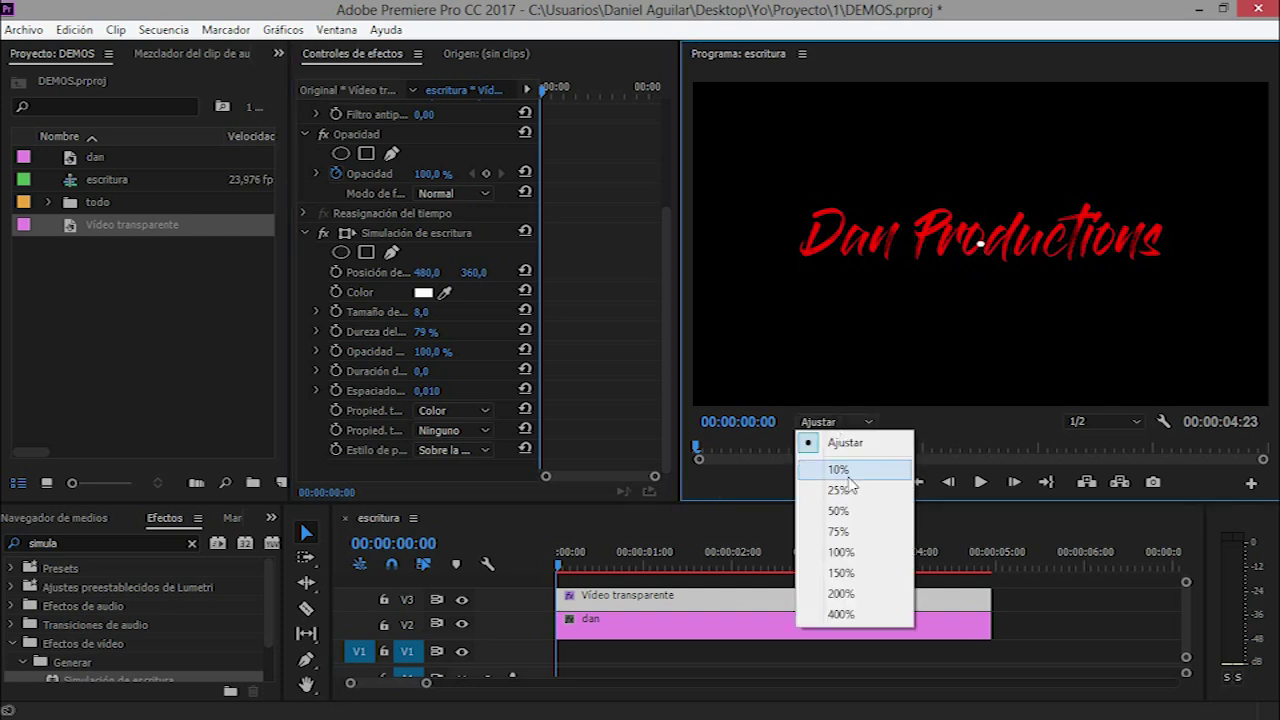
{"action": "left_click", "coordinate": [836, 572]}
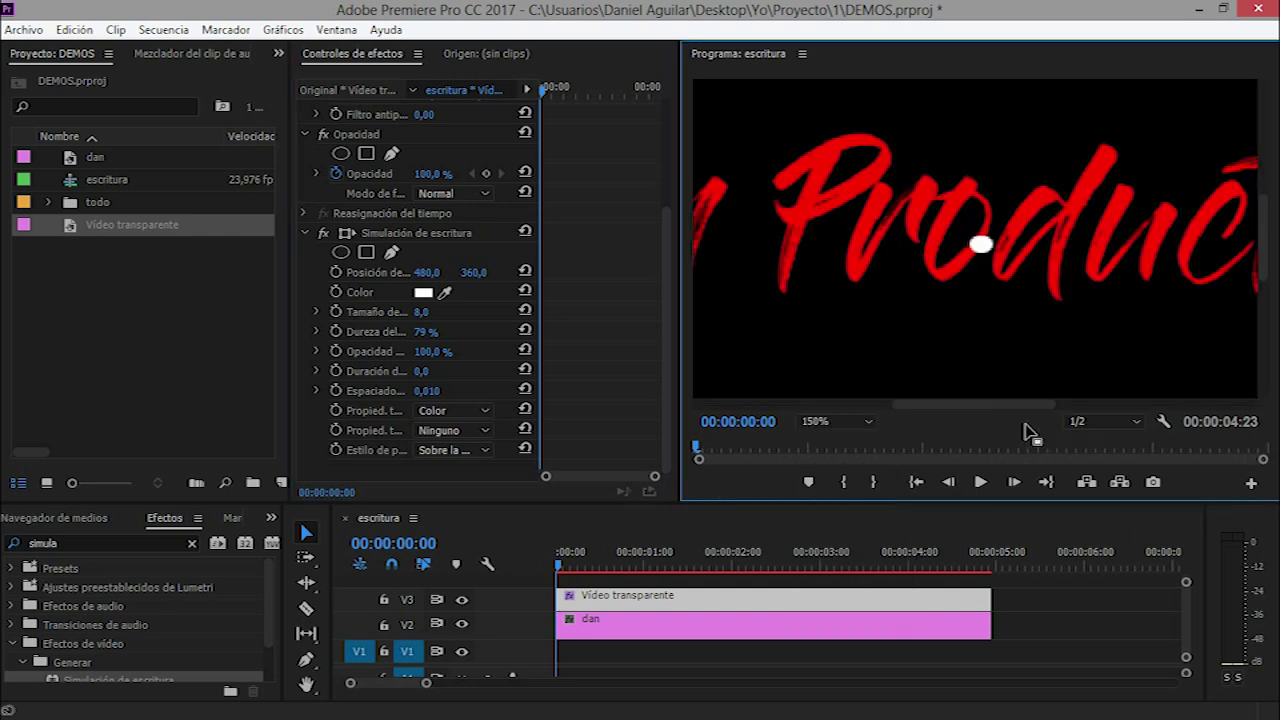
{"action": "mouse_move", "coordinate": [979, 400]}
{"action": "left_mouse_down"}
{"action": "mouse_move", "coordinate": [947, 404]}
{"action": "mouse_move", "coordinate": [1070, 254]}
{"action": "left_mouse_up"}
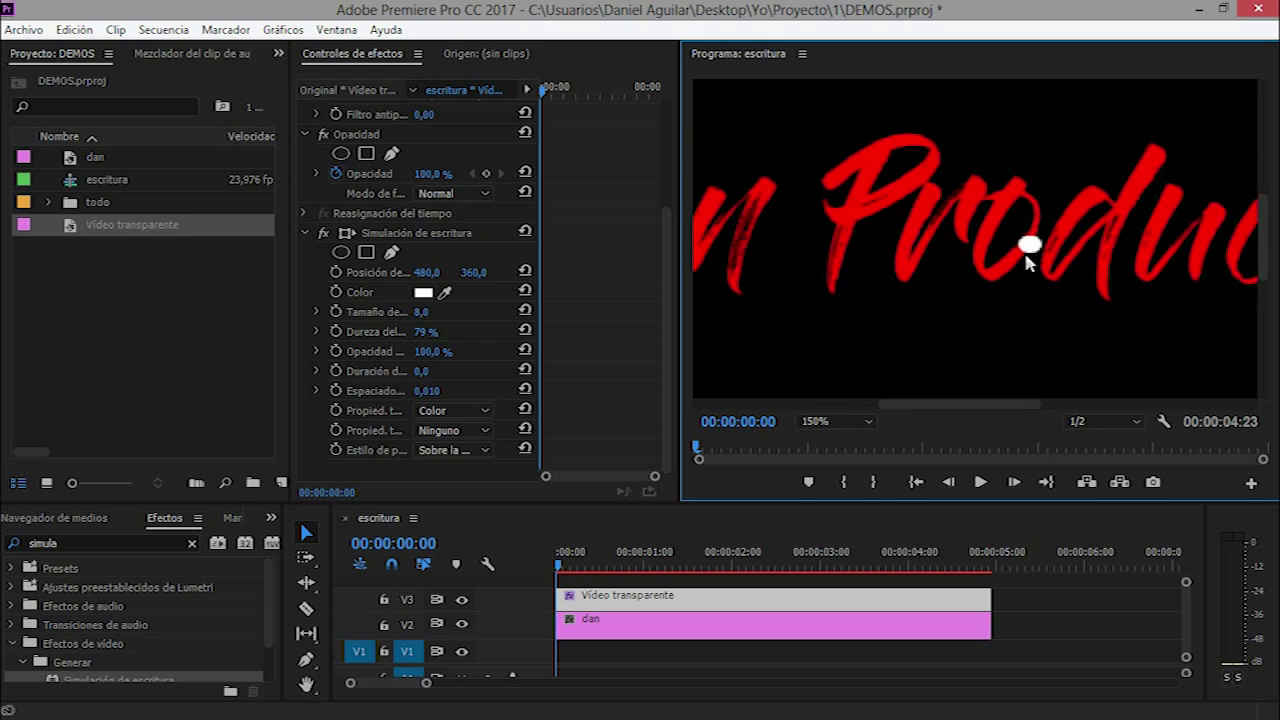
{"action": "left_click_drag", "start_coordinate": [989, 402], "coordinate": [955, 417]}
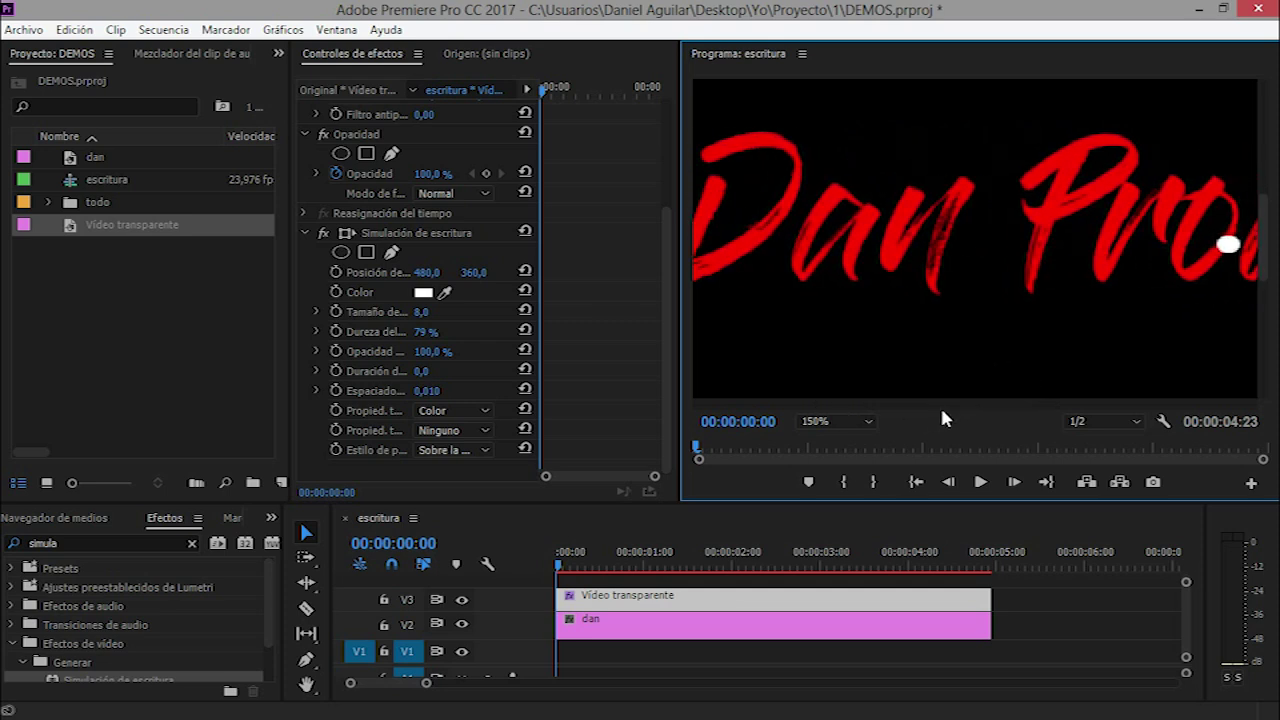
{"action": "scroll", "coordinate": [931, 407], "scroll_direction": "down", "scroll_amount": 3}
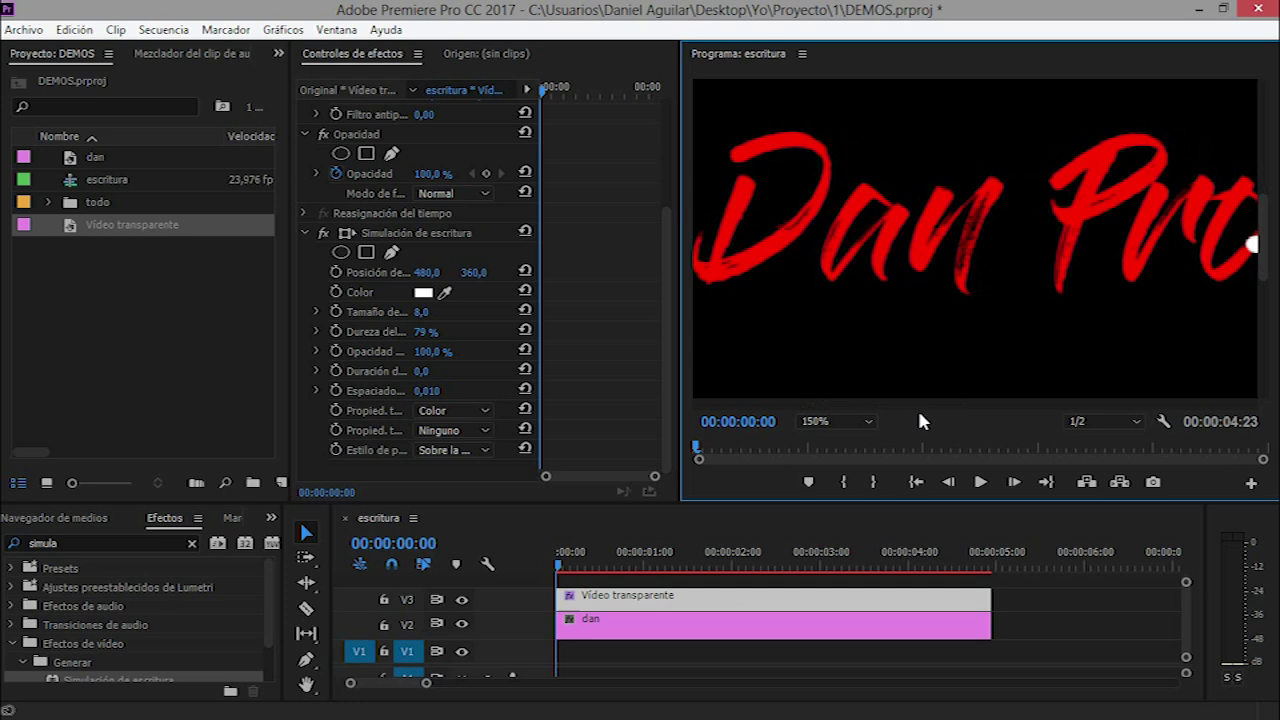
{"action": "scroll", "coordinate": [945, 408], "scroll_direction": "down", "scroll_amount": 3}
Step: Move the brush position to 191,5 / 313,3 above the D and set size 9,0
{"action": "left_click", "coordinate": [387, 275]}
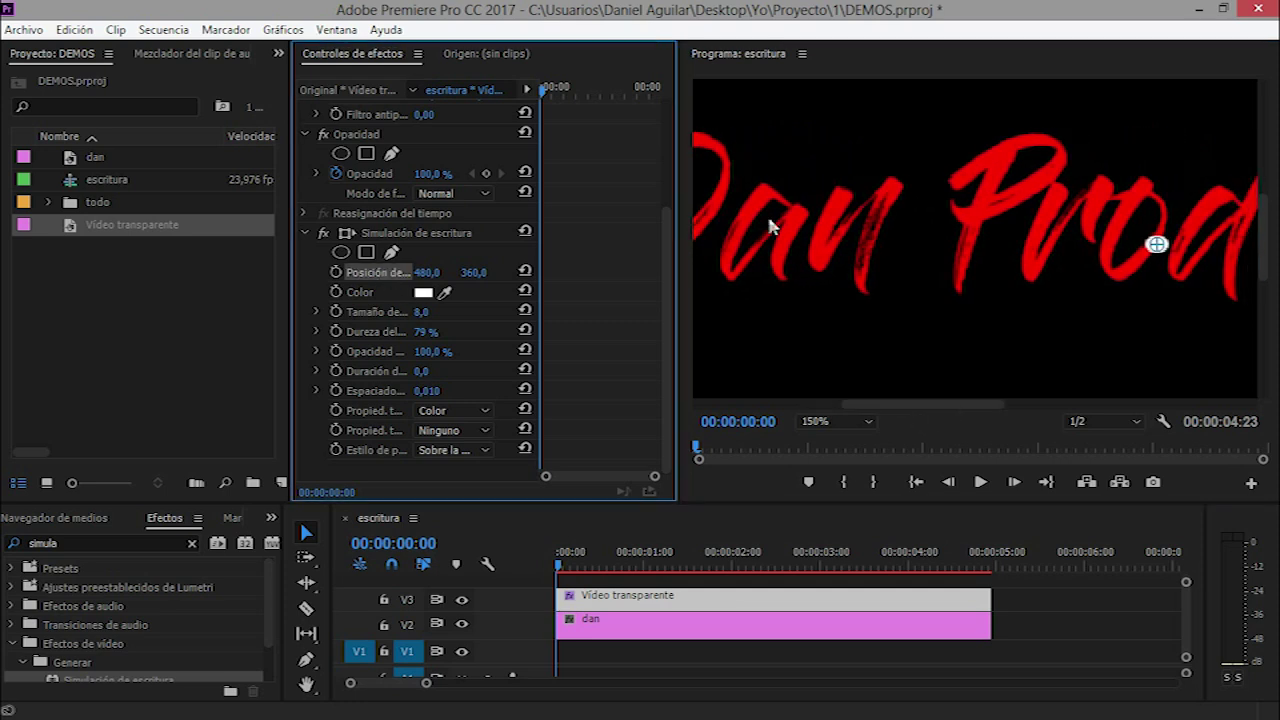
{"action": "mouse_move", "coordinate": [1157, 243]}
{"action": "left_mouse_down"}
{"action": "mouse_move", "coordinate": [815, 177]}
{"action": "mouse_move", "coordinate": [872, 190]}
{"action": "left_mouse_up"}
{"action": "scroll", "coordinate": [931, 408], "scroll_direction": "up", "scroll_amount": 3}
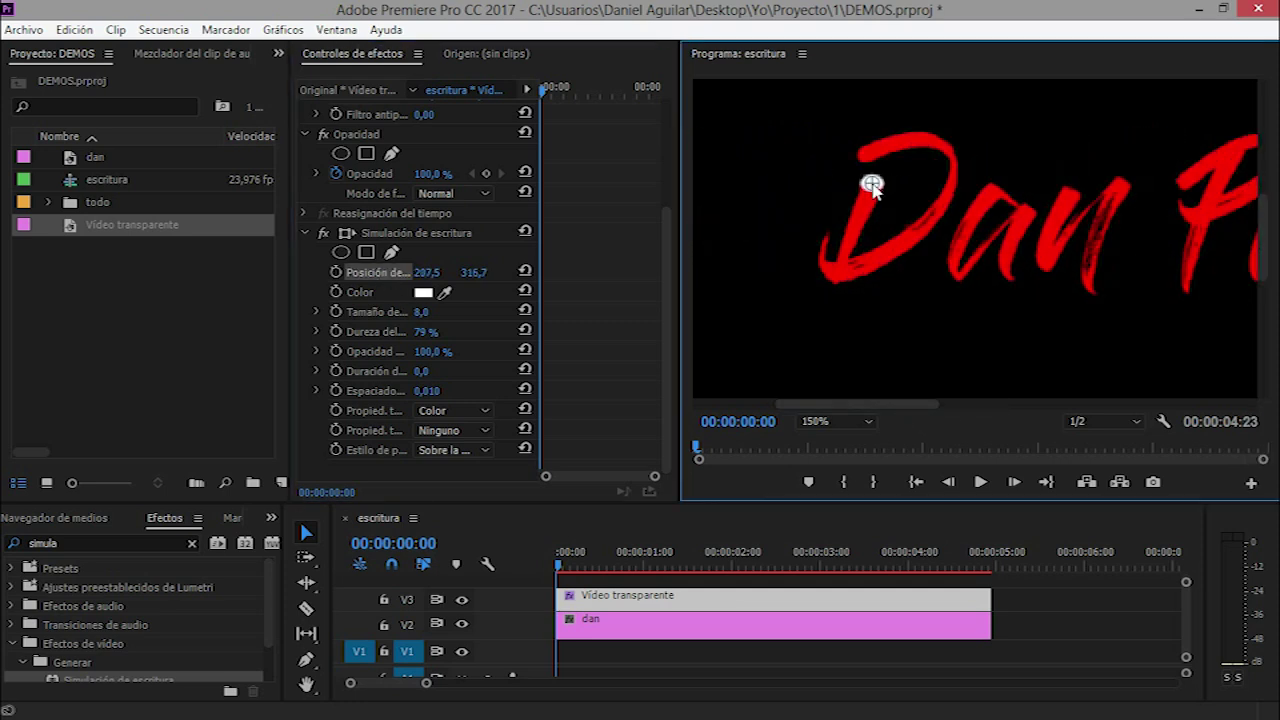
{"action": "left_click", "coordinate": [421, 314]}
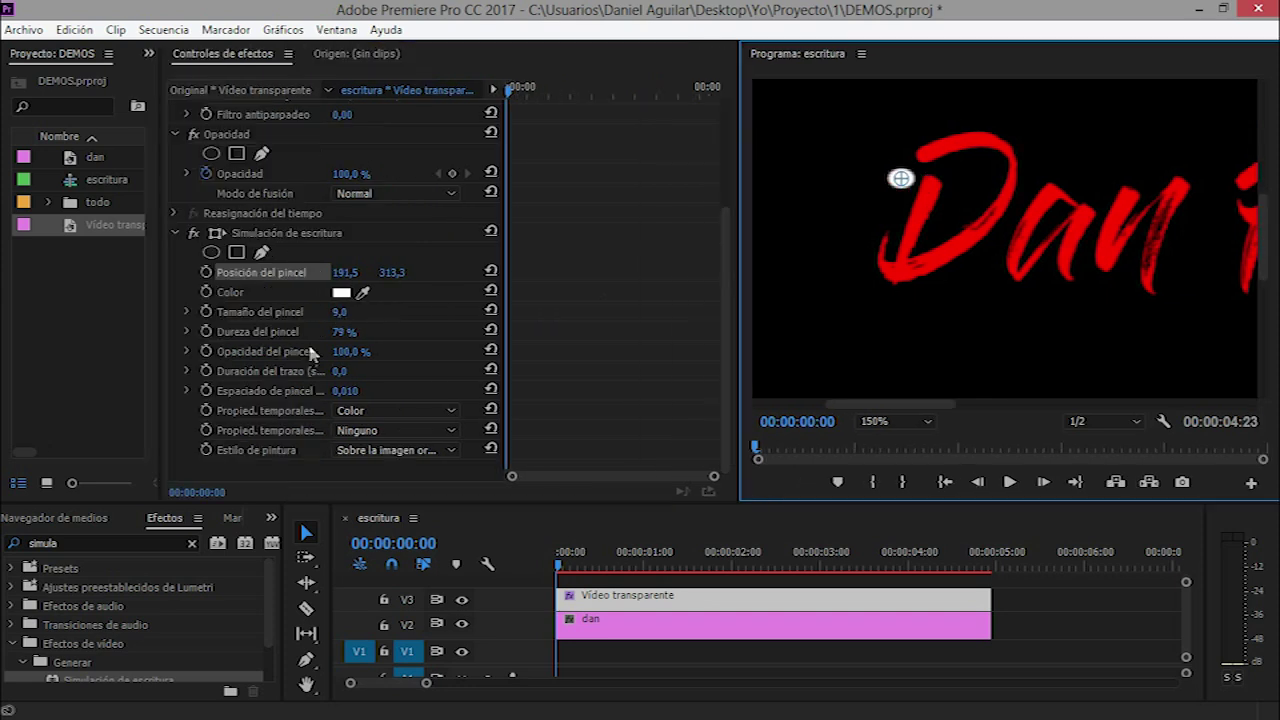
Step: Set brush hardness to 100 %, stroke duration to 10,0 and brush spacing to 0,001
{"action": "left_click", "coordinate": [338, 338]}
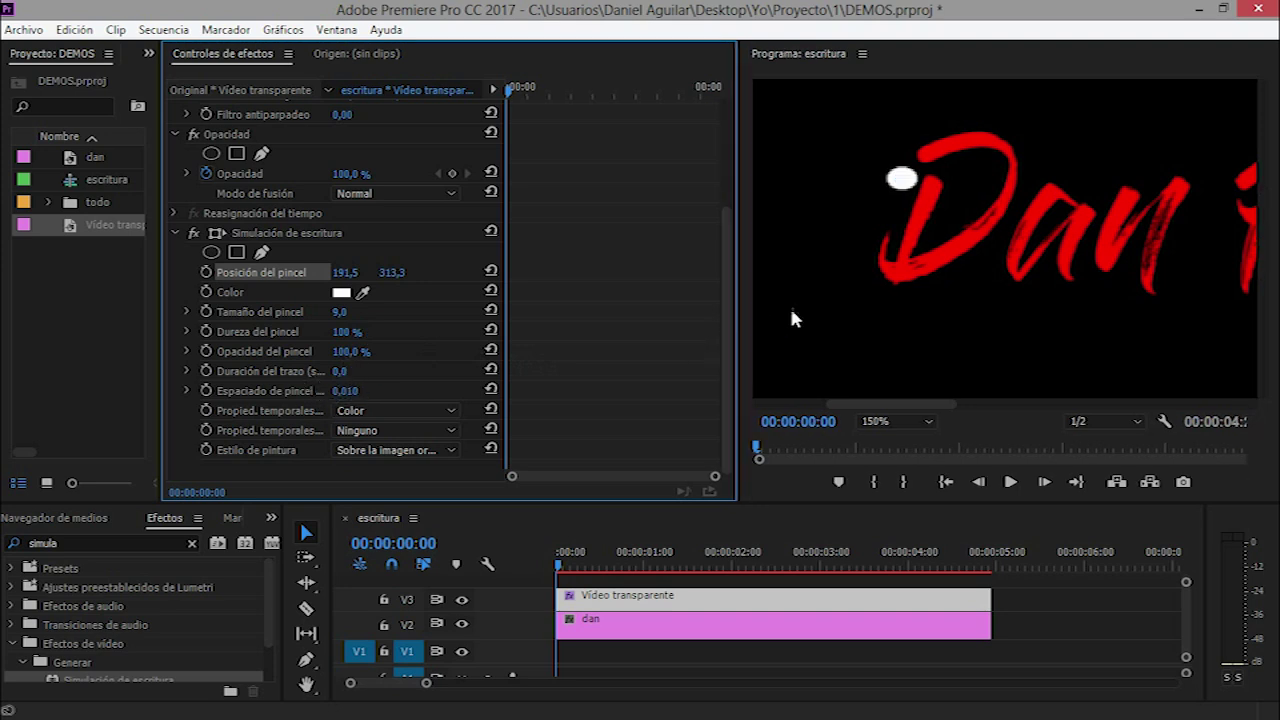
{"action": "left_click_drag", "start_coordinate": [740, 323], "coordinate": [877, 314]}
{"action": "left_click", "coordinate": [386, 371]}
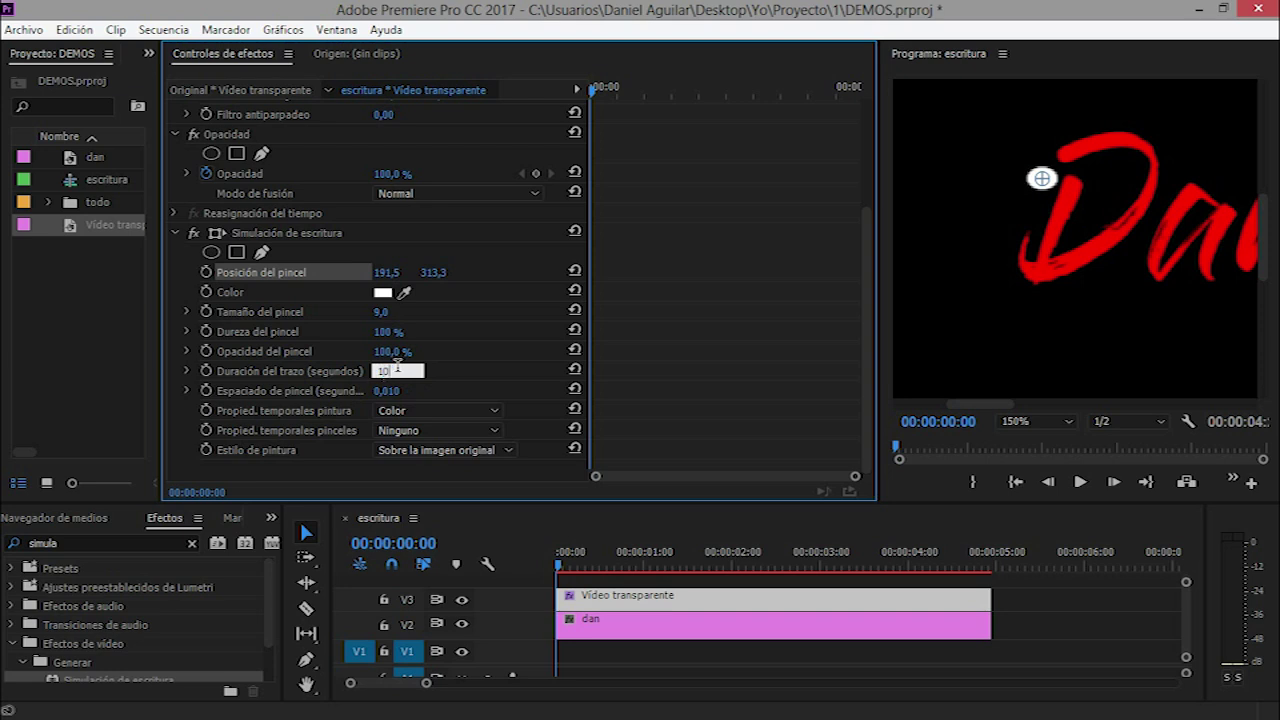
{"action": "key", "text": "Return"}
{"action": "left_click", "coordinate": [386, 392]}
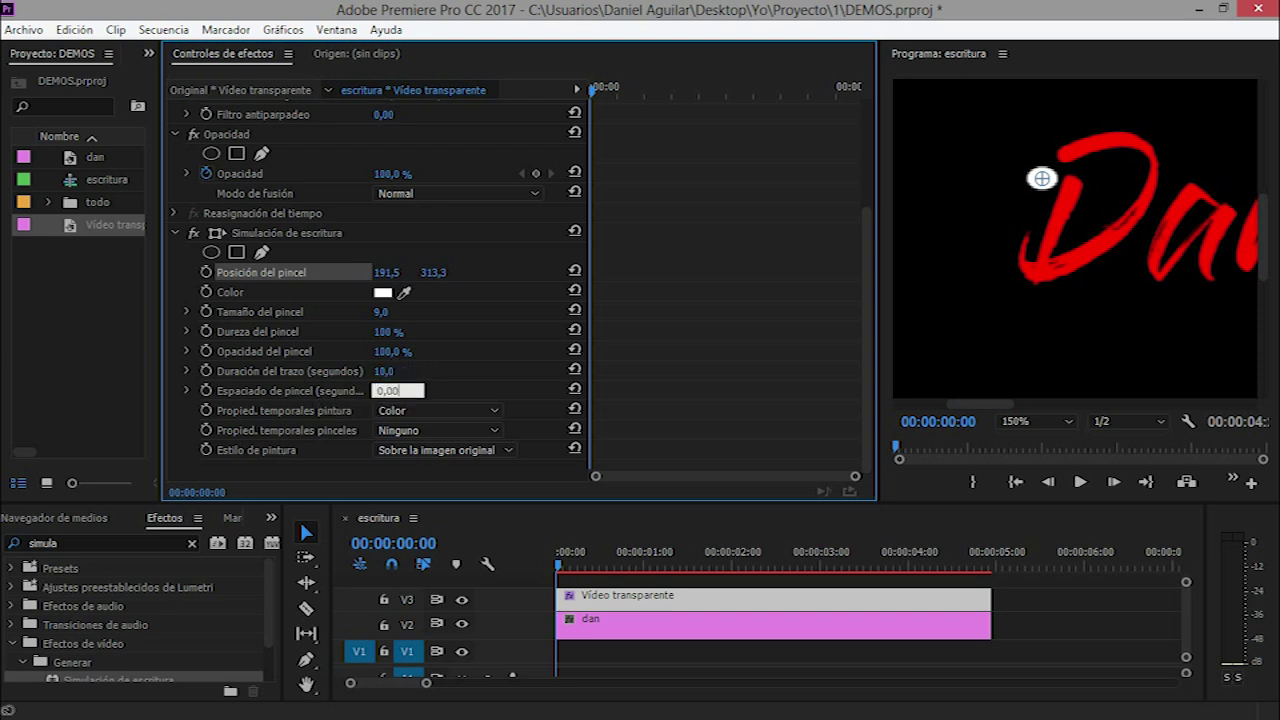
{"action": "type", "text": "1"}
{"action": "key", "text": "Return"}
Step: Add starting keyframes for brush position and brush size at 00:00:00:00
{"action": "left_click_drag", "start_coordinate": [877, 390], "coordinate": [628, 390]}
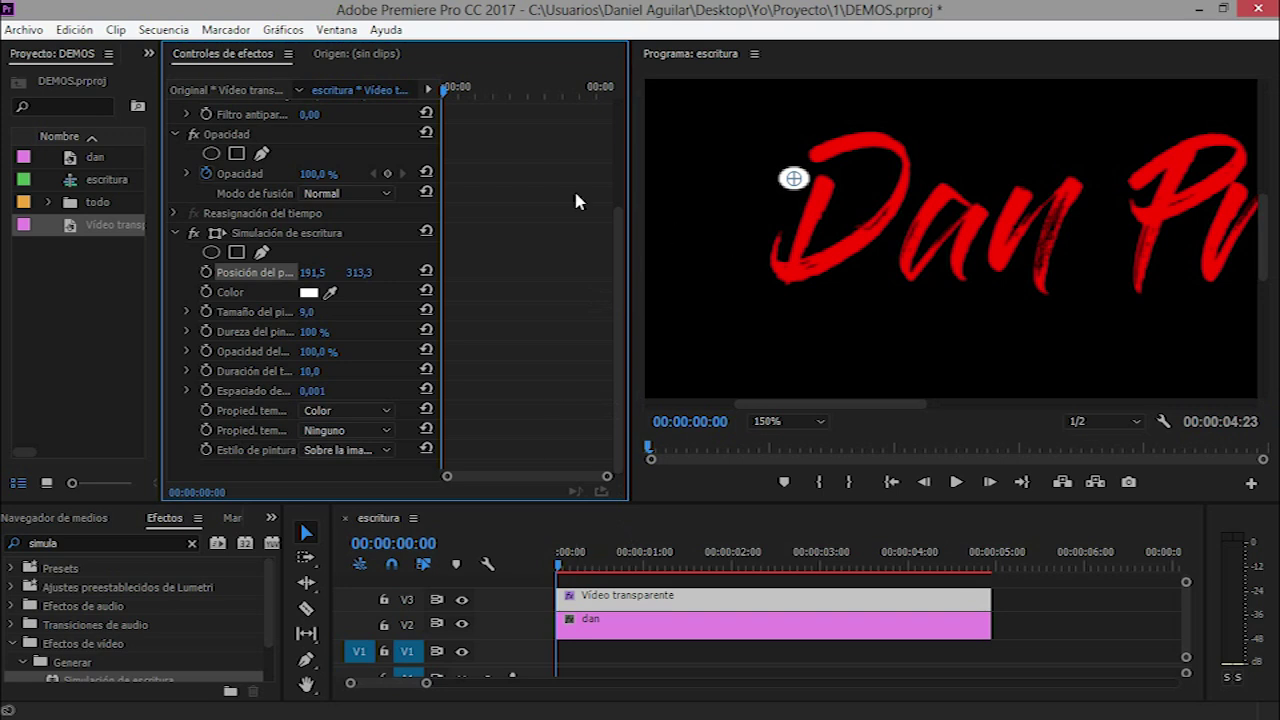
{"action": "left_click", "coordinate": [206, 272]}
{"action": "left_click", "coordinate": [205, 311]}
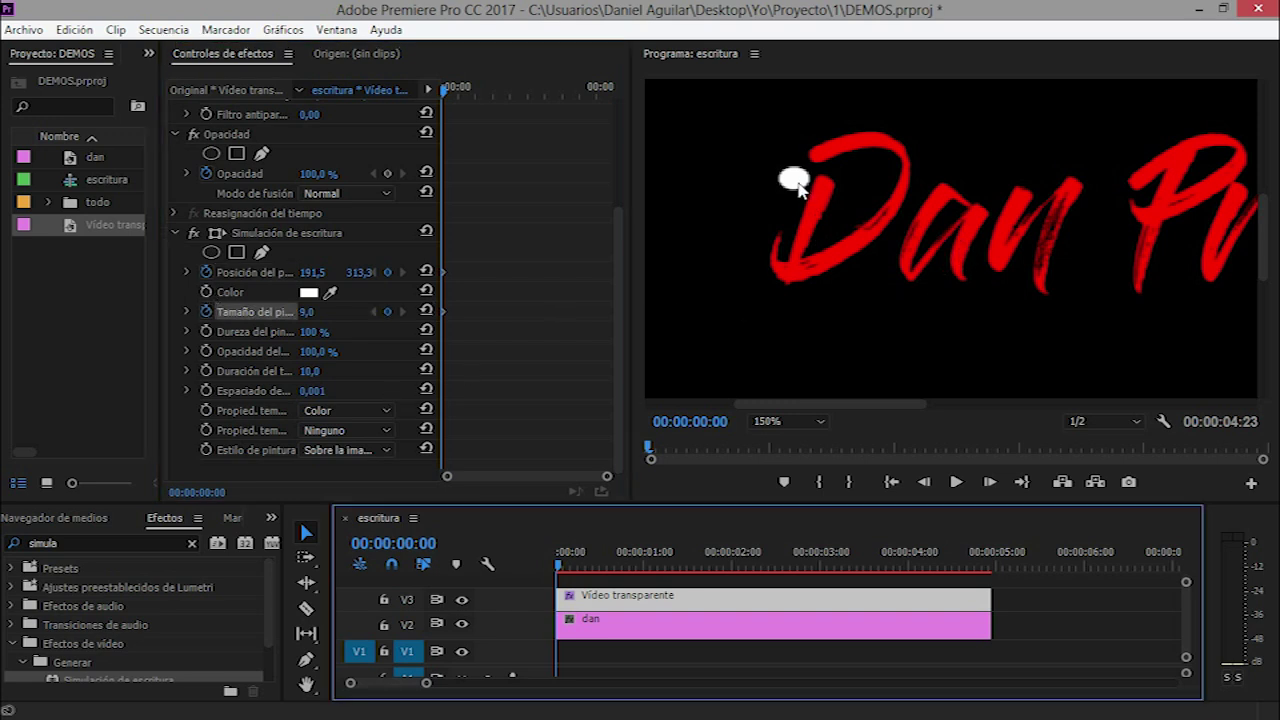
Step: Keyframe the brush frame by frame along the top and down the stem of the D
{"action": "left_click", "coordinate": [265, 273]}
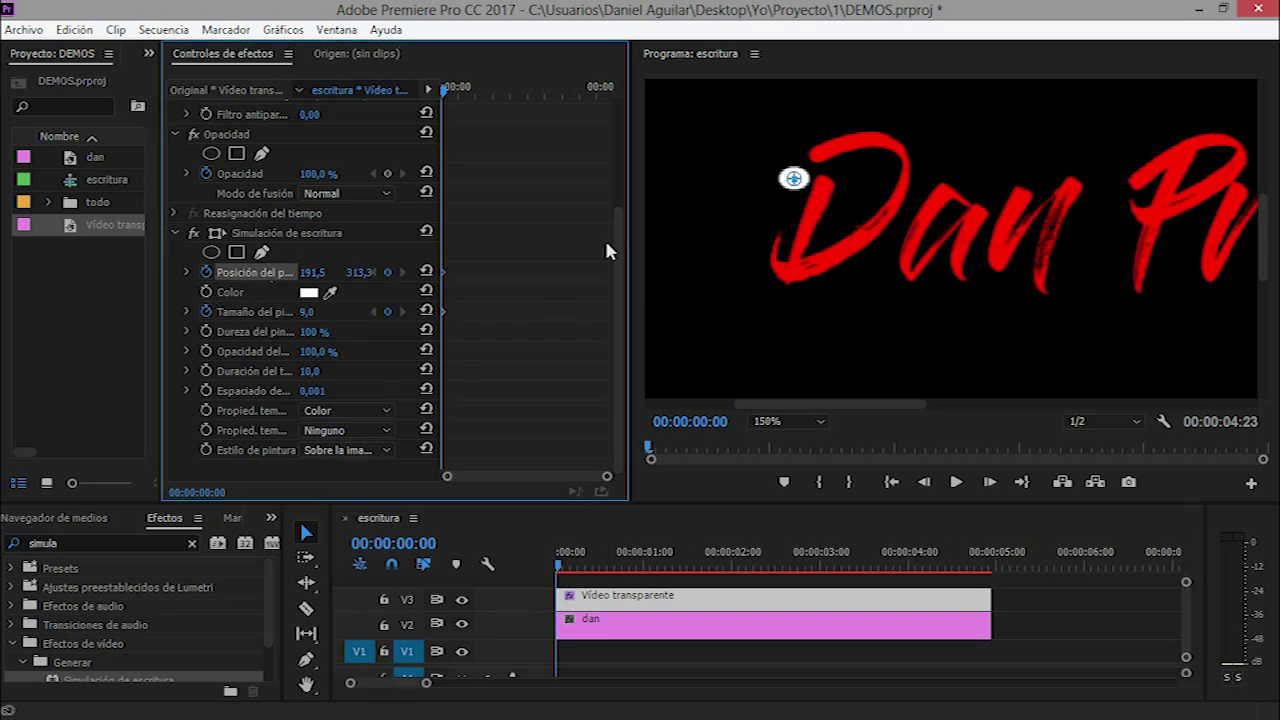
{"action": "left_click_drag", "start_coordinate": [806, 182], "coordinate": [763, 191]}
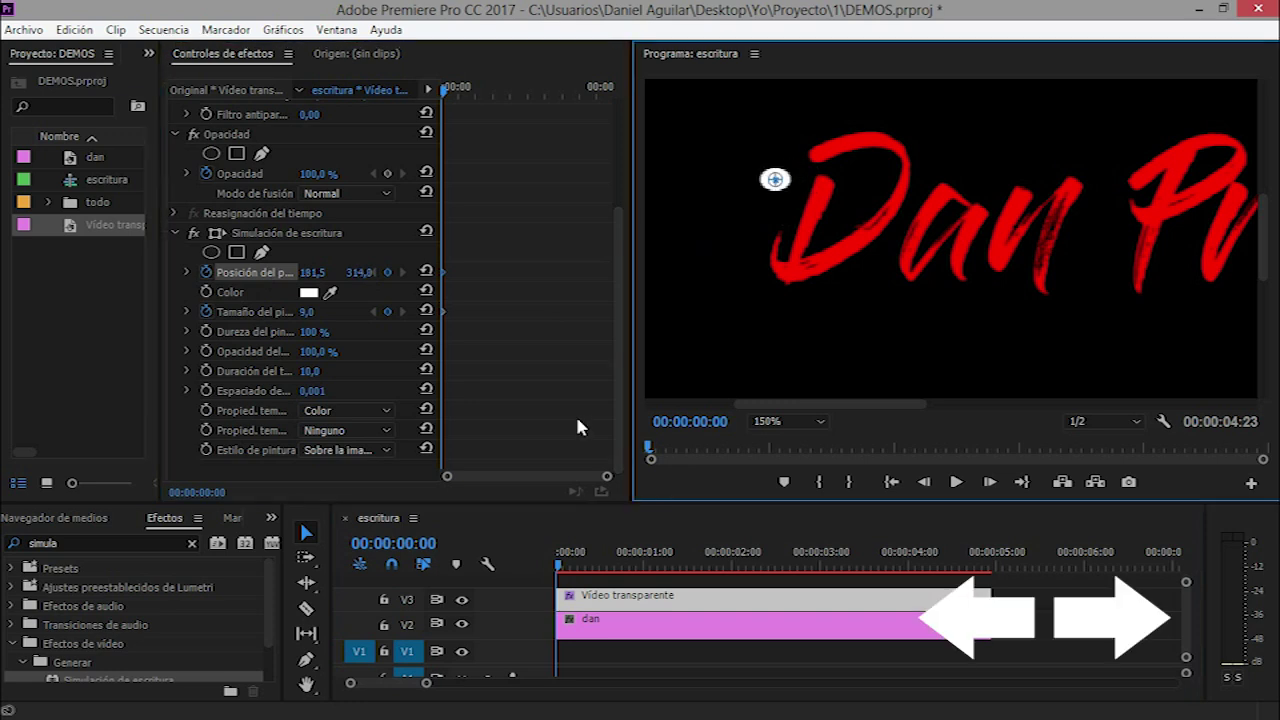
{"action": "key", "text": "Right"}
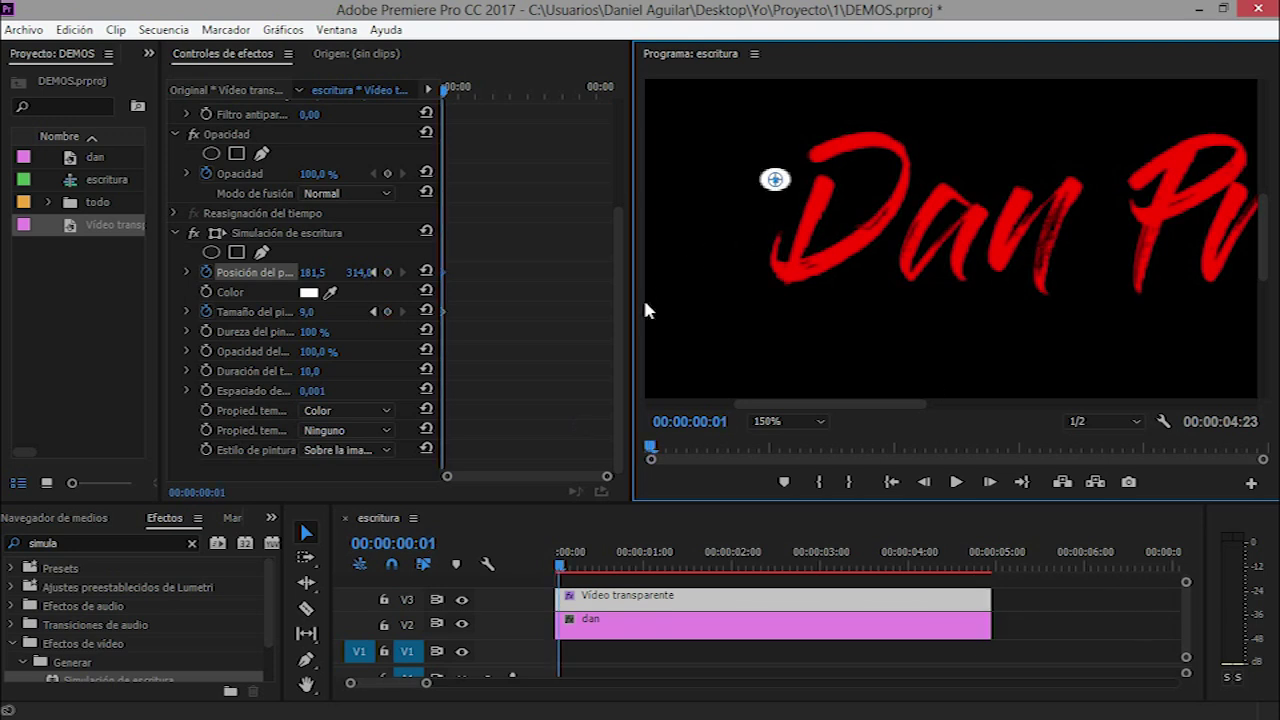
{"action": "left_click_drag", "start_coordinate": [778, 181], "coordinate": [826, 188]}
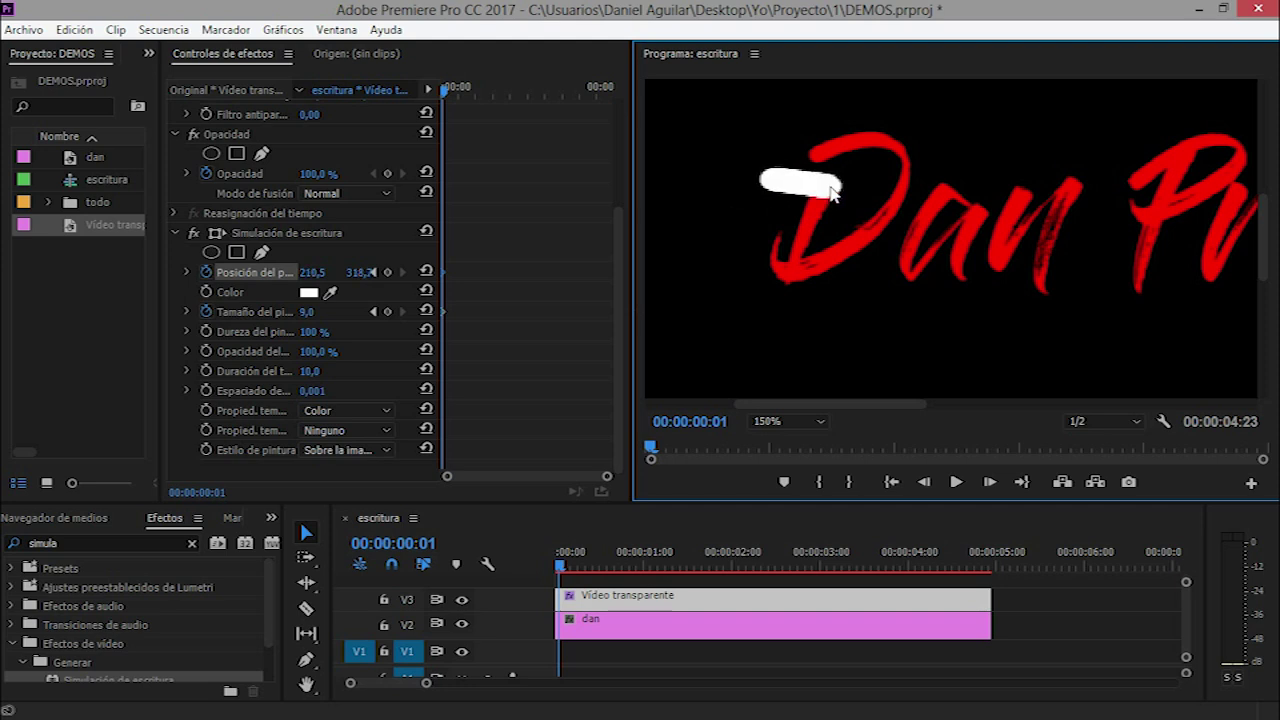
{"action": "key", "text": "Right"}
{"action": "left_click_drag", "start_coordinate": [810, 240], "coordinate": [787, 284]}
{"action": "key", "text": "Right"}
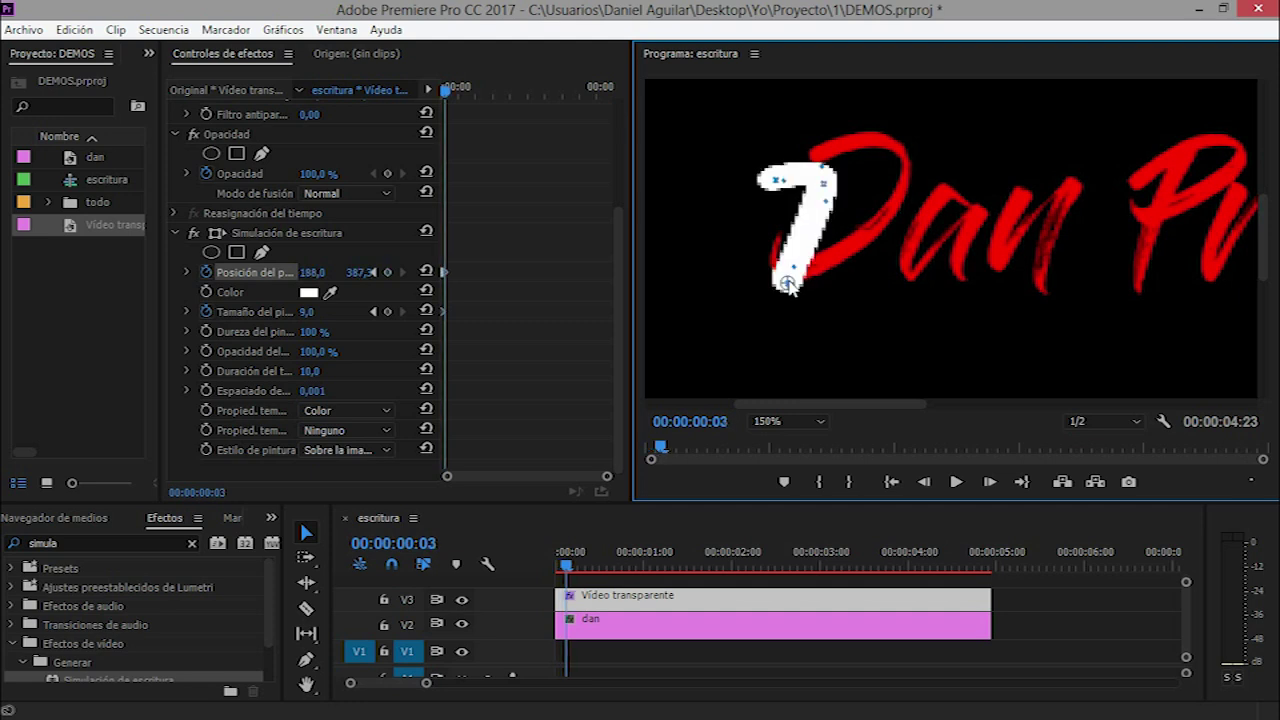
{"action": "key", "text": "Right"}
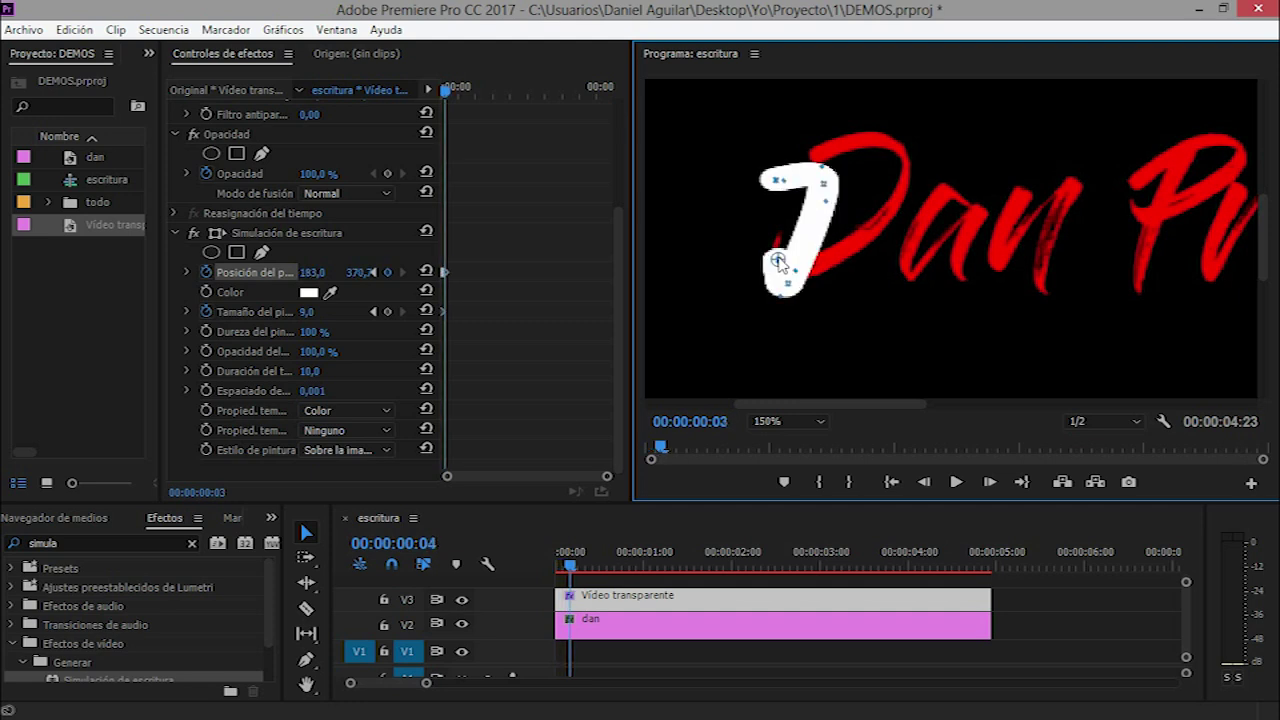
{"action": "key", "text": "Right"}
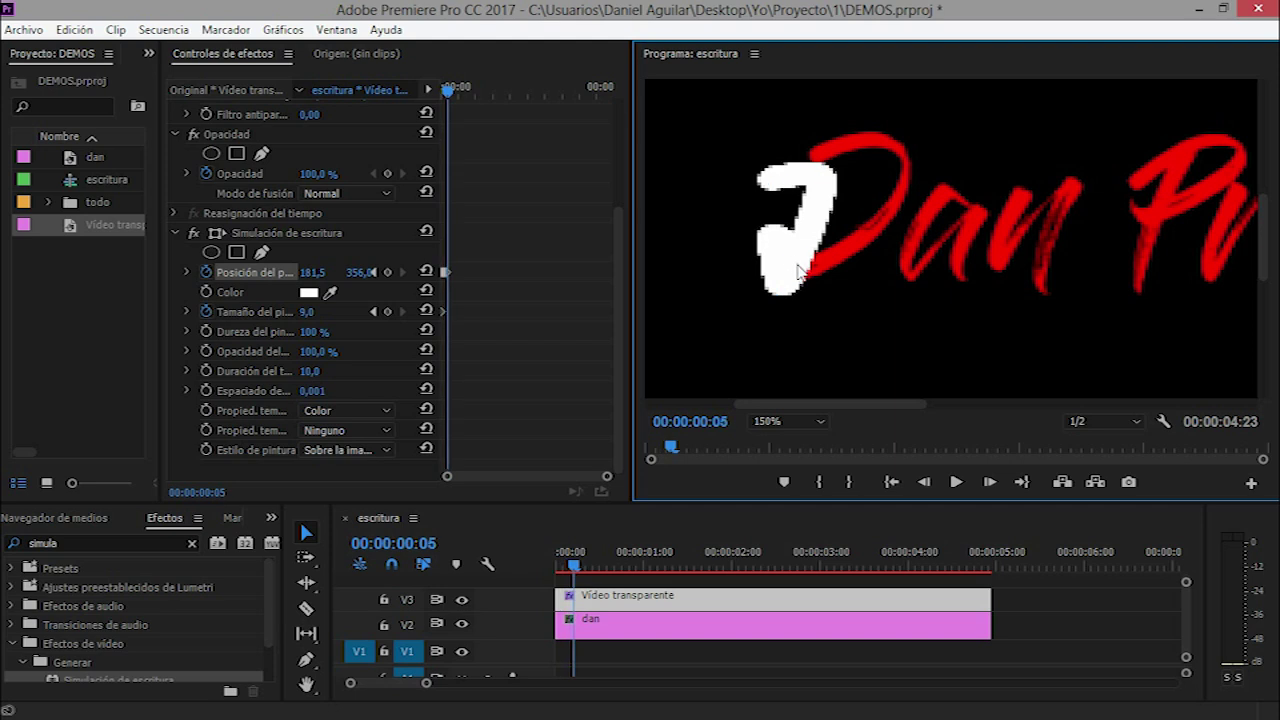
{"action": "left_click_drag", "start_coordinate": [801, 270], "coordinate": [803, 271]}
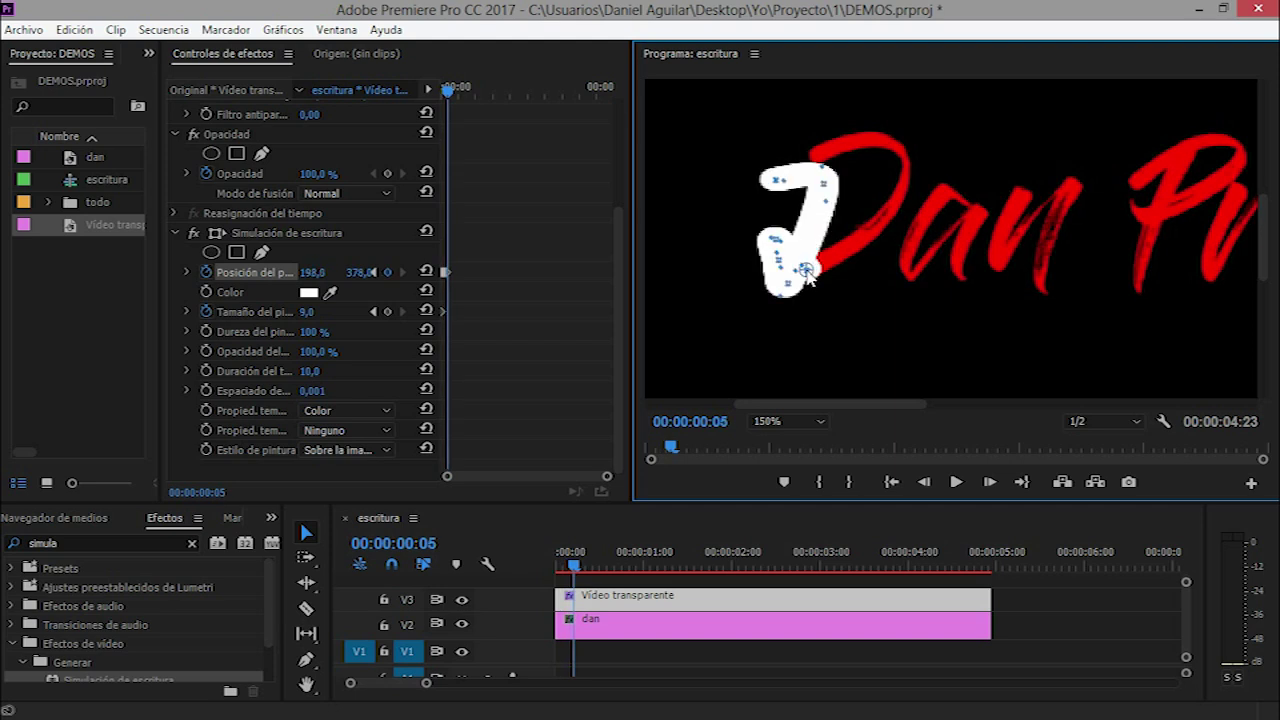
{"action": "key", "text": "Right"}
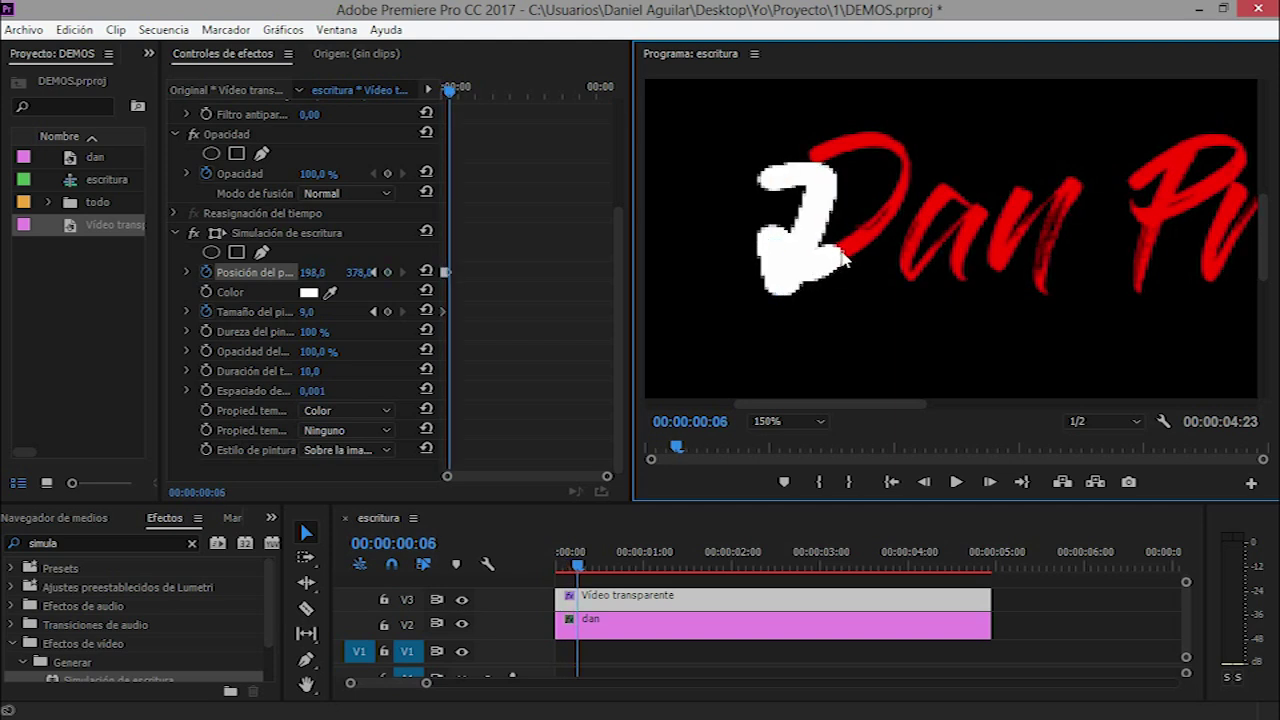
{"action": "key", "text": "Right"}
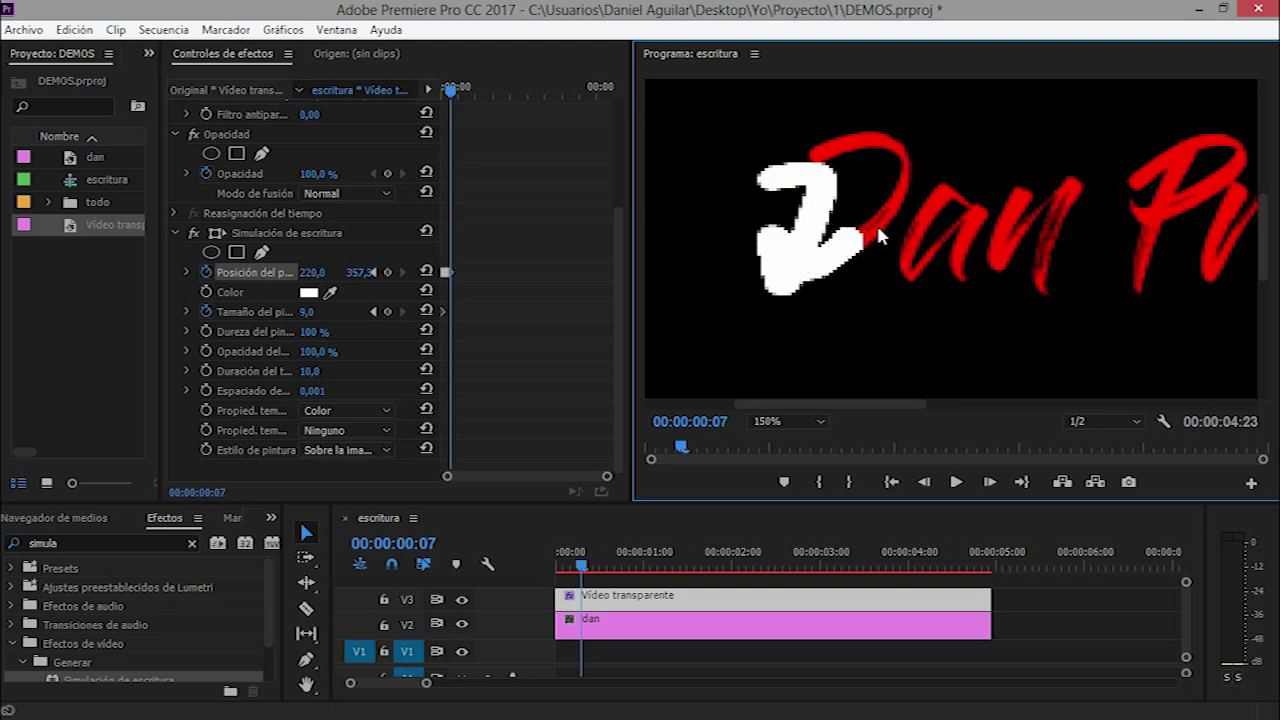
Step: Keyframe the brush around the D's curve and onward over 'Dan' up to 00:00:01:20
{"action": "left_click_drag", "start_coordinate": [898, 210], "coordinate": [892, 206]}
{"action": "key", "text": "Right"}
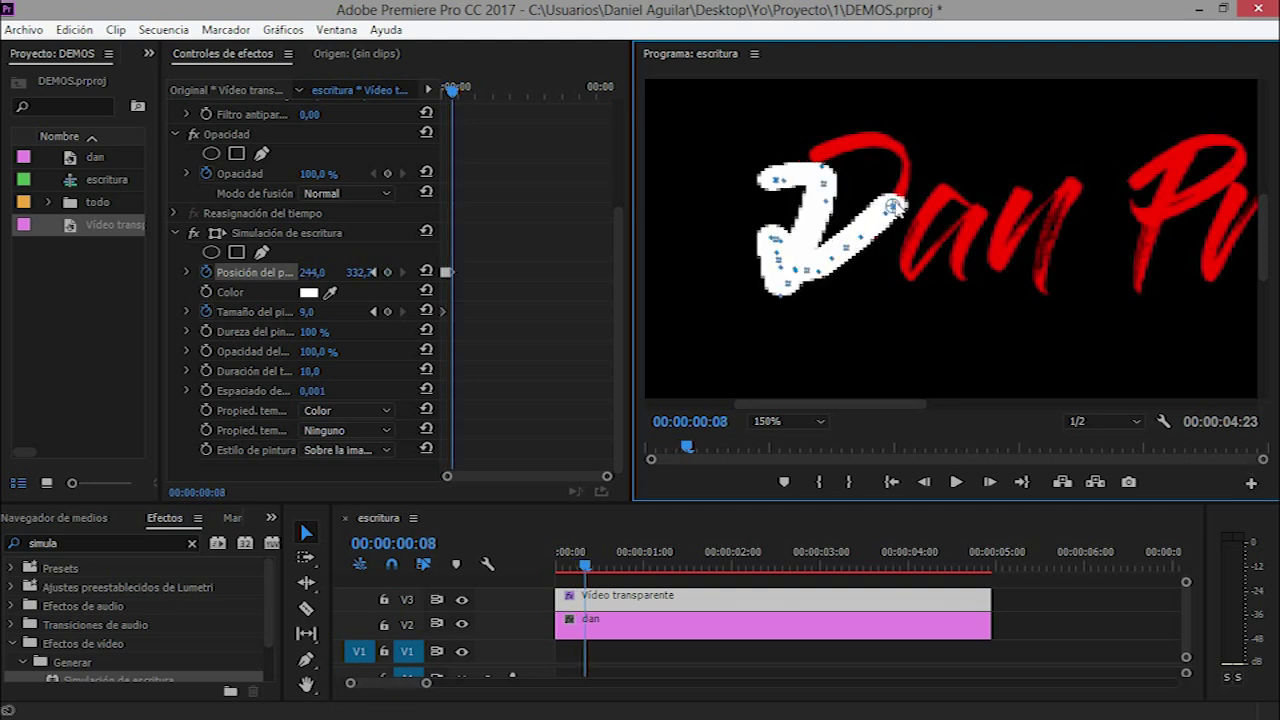
{"action": "left_click", "coordinate": [904, 160]}
{"action": "key", "text": "Right"}
{"action": "left_click_drag", "start_coordinate": [902, 156], "coordinate": [878, 146]}
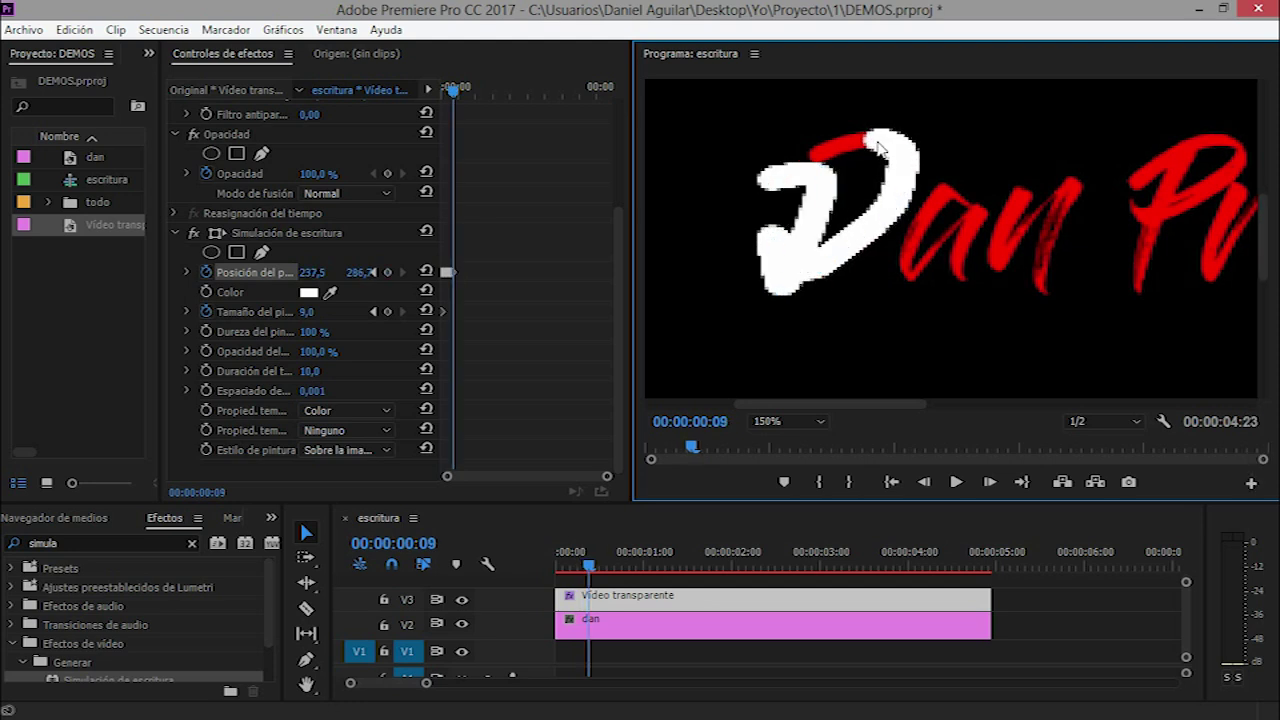
{"action": "left_click", "coordinate": [876, 142]}
{"action": "key", "text": "Right"}
{"action": "left_click_drag", "start_coordinate": [876, 142], "coordinate": [819, 167]}
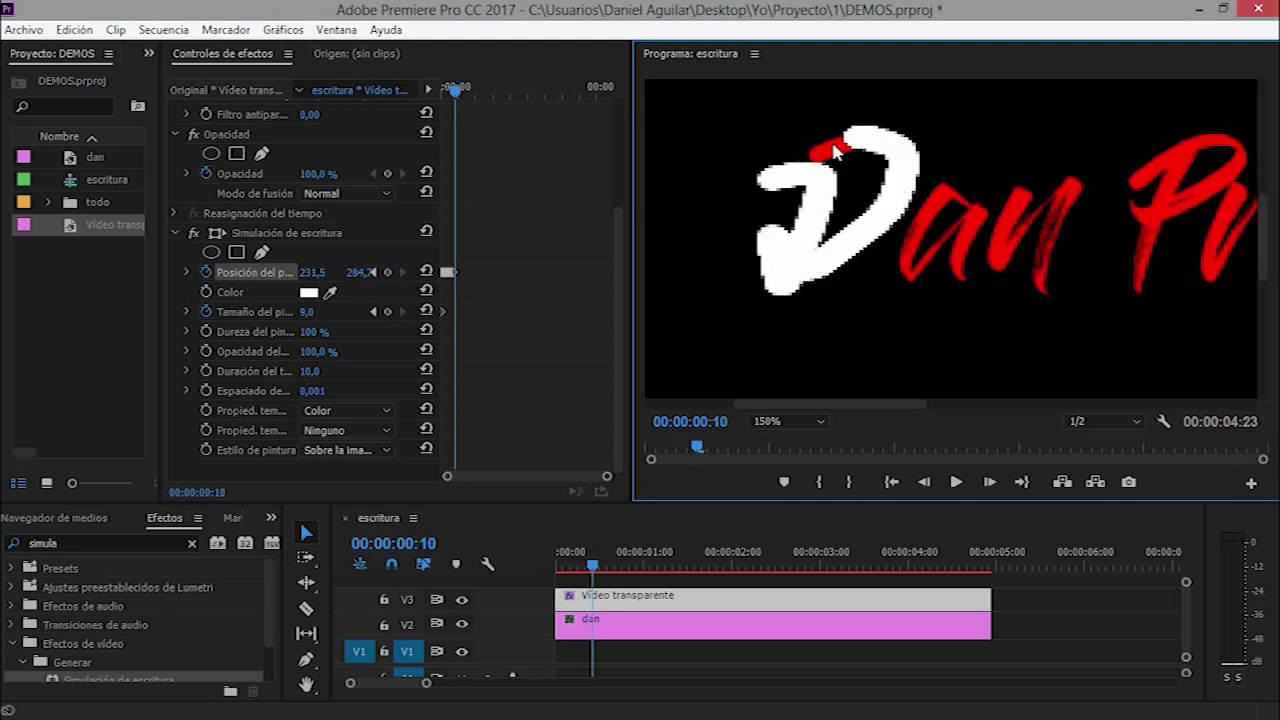
{"action": "mouse_move", "coordinate": [814, 158]}
{"action": "left_mouse_down"}
{"action": "mouse_move", "coordinate": [995, 152]}
{"action": "mouse_move", "coordinate": [968, 208]}
{"action": "left_mouse_up"}
{"action": "key", "text": "Right"}
{"action": "key", "text": "Right"}
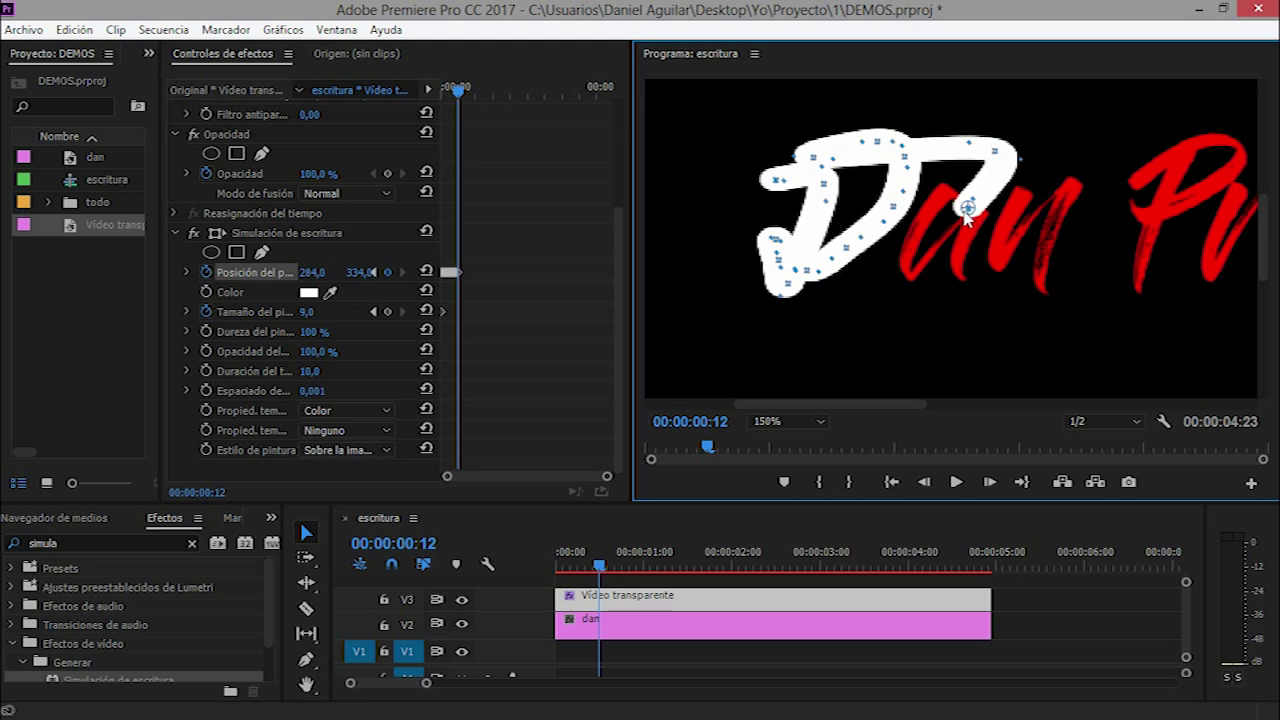
{"action": "left_click_drag", "start_coordinate": [968, 208], "coordinate": [940, 262]}
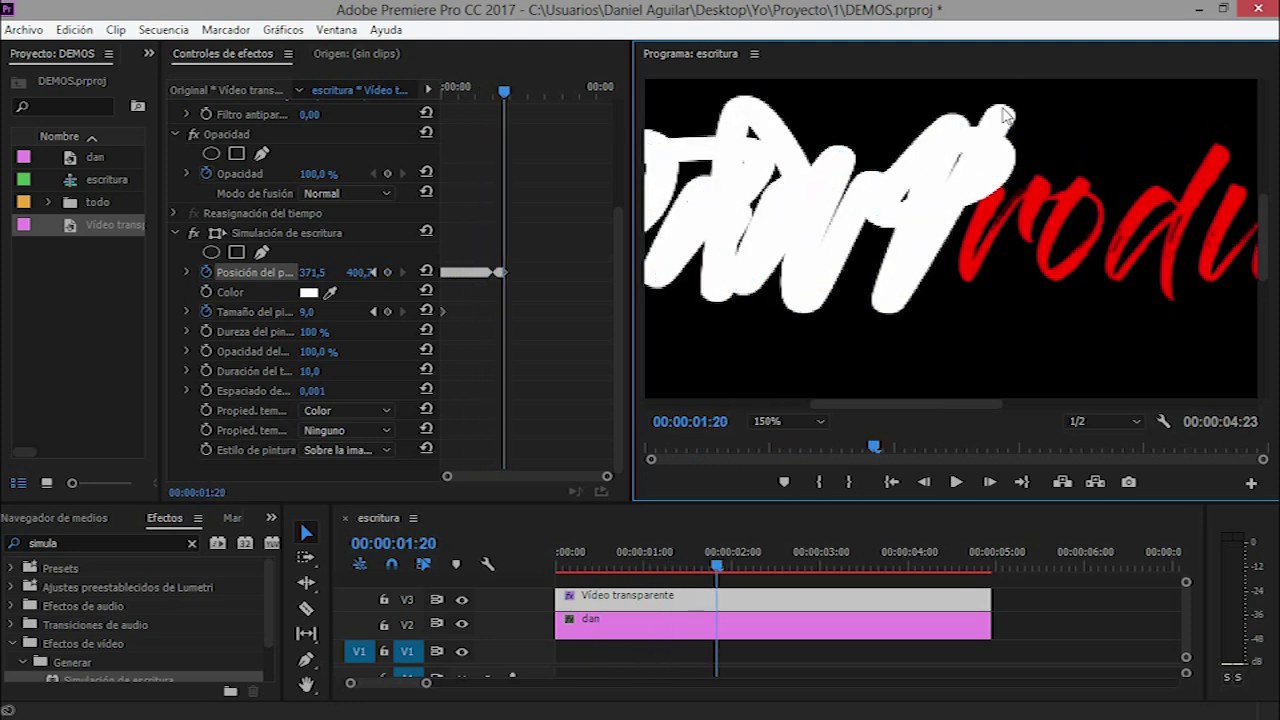
Step: Reshape the brush-path points before 'ions' and play back the stroke covering the title to 4:11
{"action": "left_click_drag", "start_coordinate": [940, 404], "coordinate": [1029, 399]}
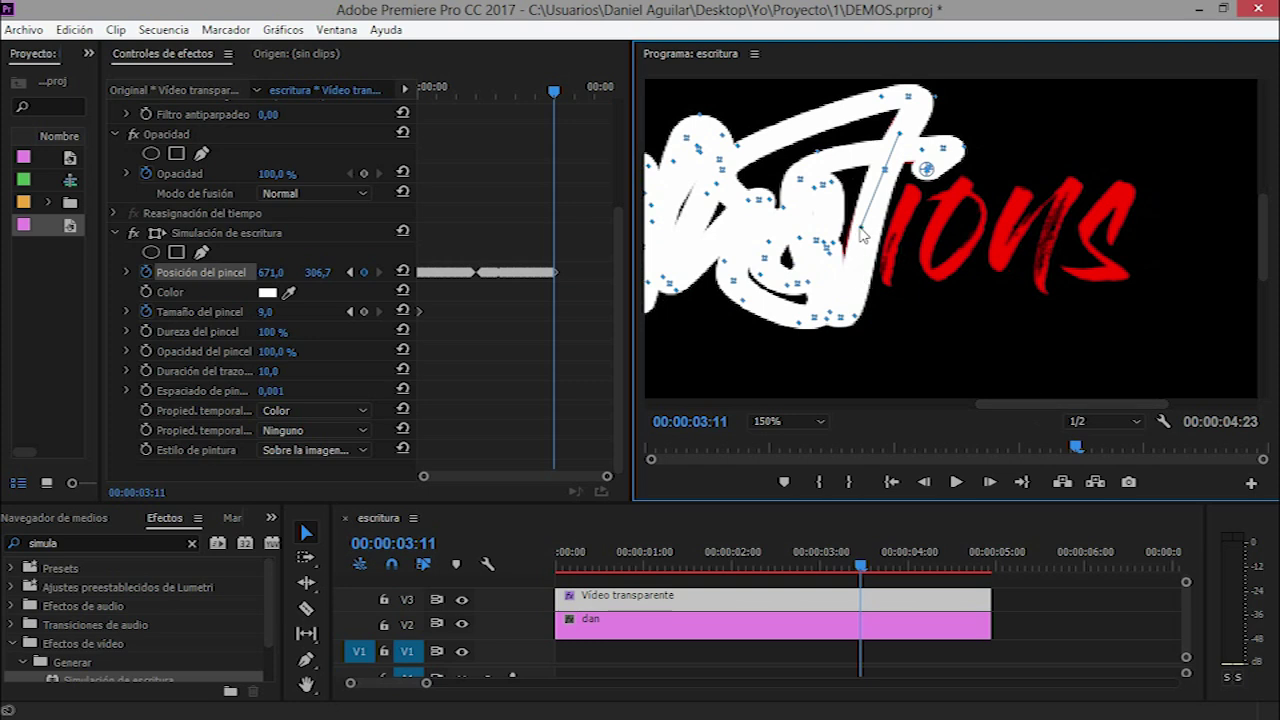
{"action": "left_click_drag", "start_coordinate": [870, 237], "coordinate": [893, 207]}
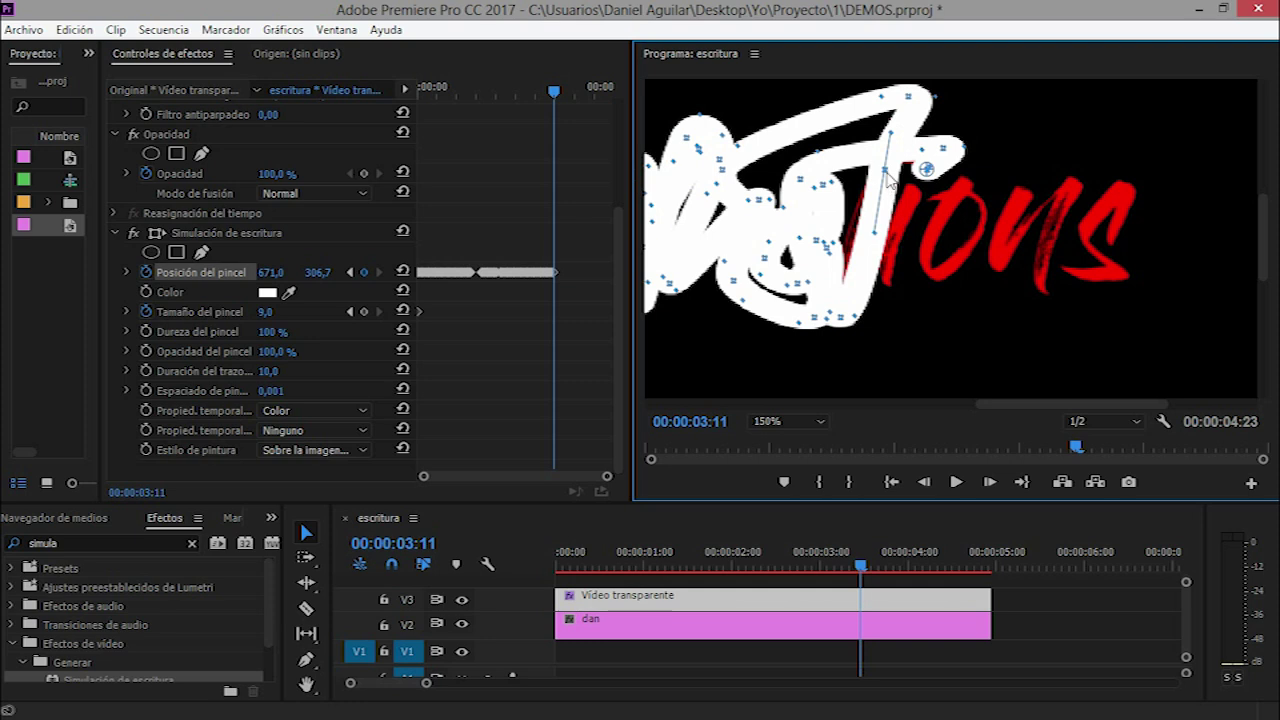
{"action": "left_click", "coordinate": [874, 237]}
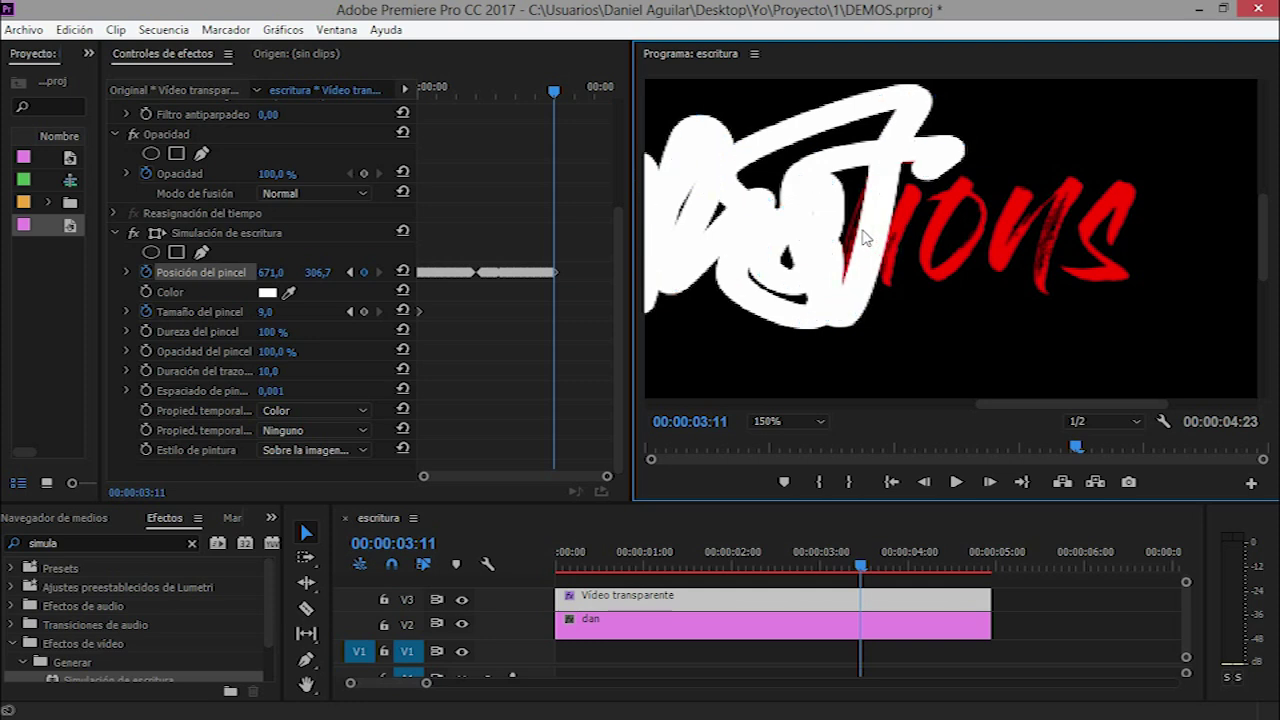
{"action": "left_click", "coordinate": [873, 238]}
{"action": "left_click_drag", "start_coordinate": [873, 238], "coordinate": [854, 234]}
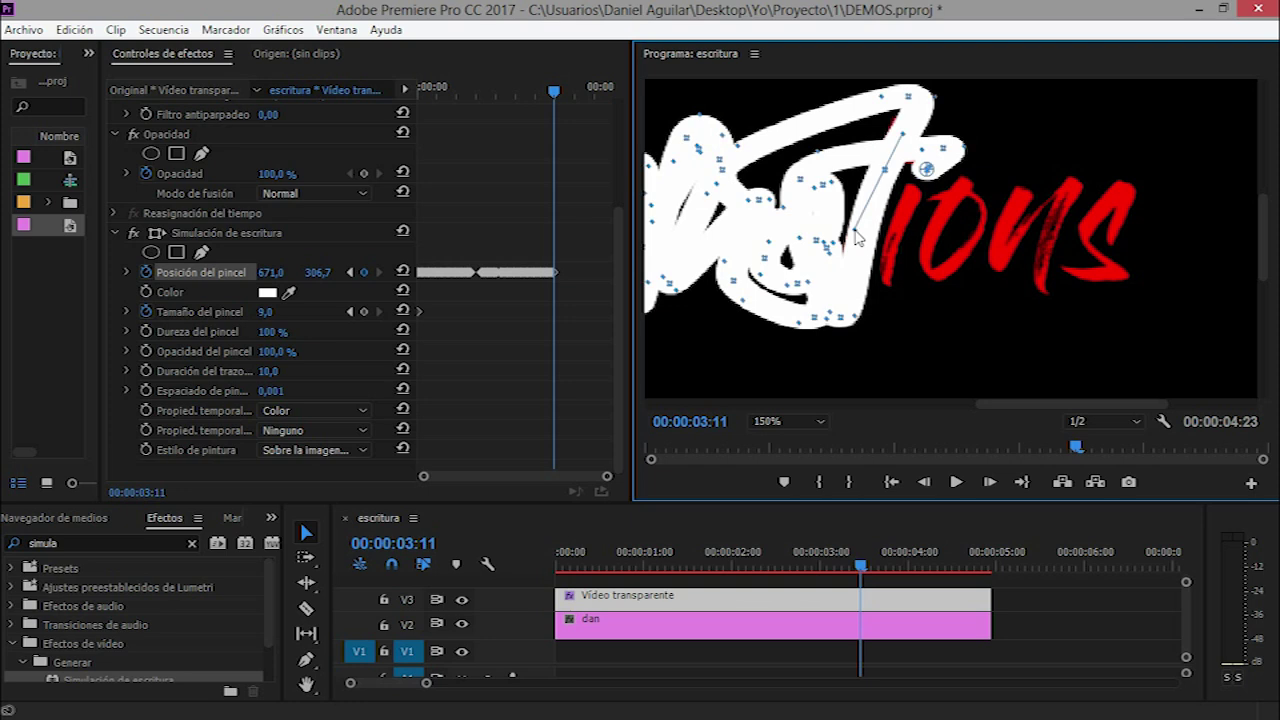
{"action": "key", "text": "space"}
{"action": "key", "text": "space"}
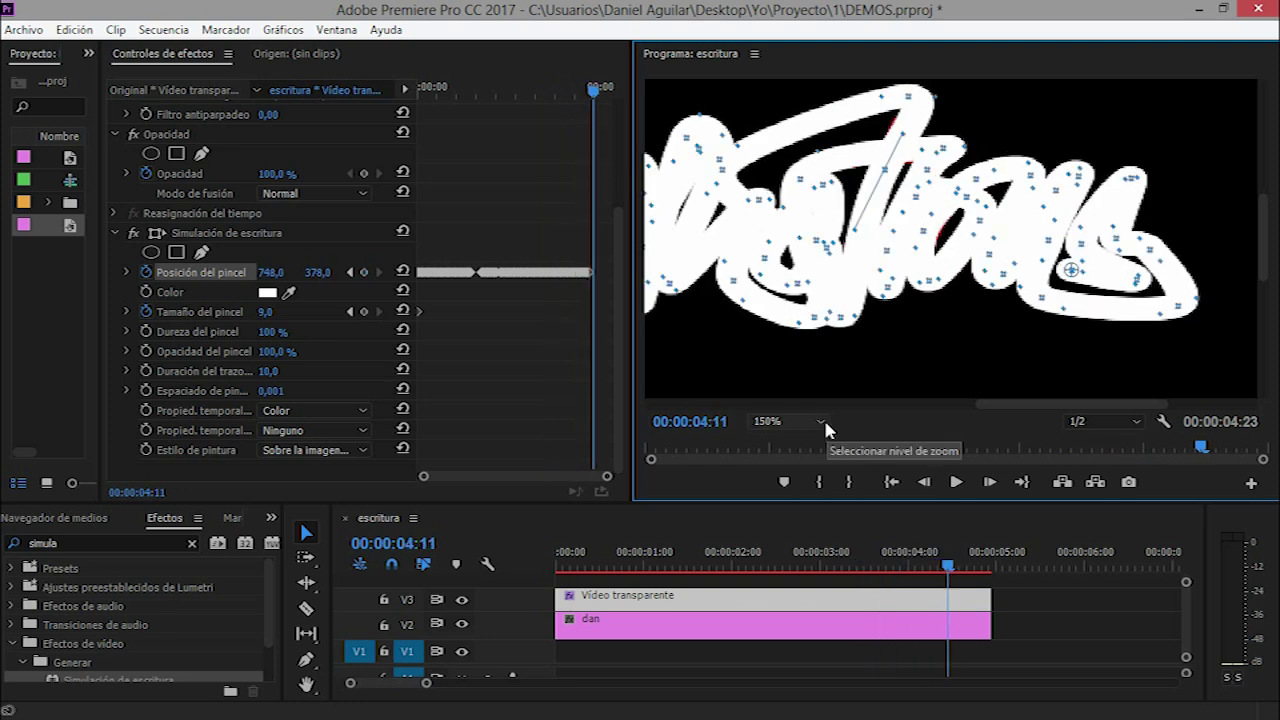
{"action": "left_click", "coordinate": [821, 424]}
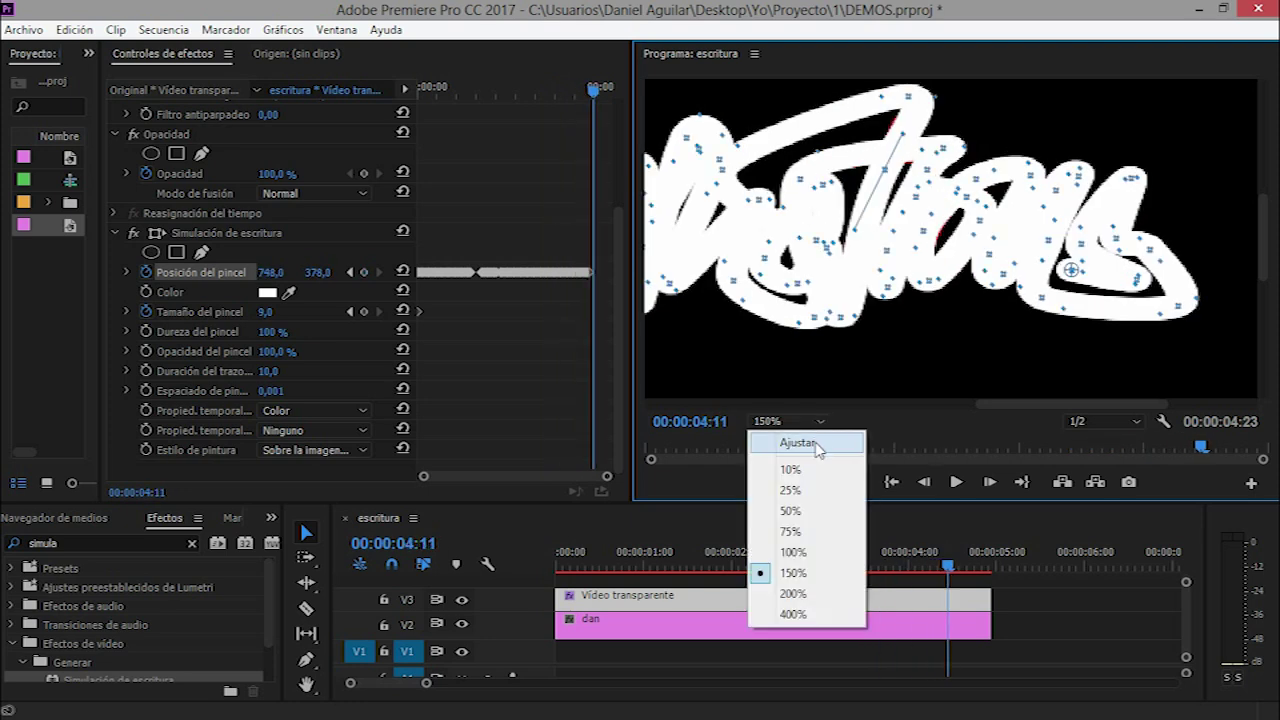
Step: Fit the Program monitor, scrub and play the write-on animation, then select the dan clip on V2
{"action": "left_click", "coordinate": [817, 444]}
{"action": "left_click", "coordinate": [941, 568]}
{"action": "left_click_drag", "start_coordinate": [941, 568], "coordinate": [700, 538]}
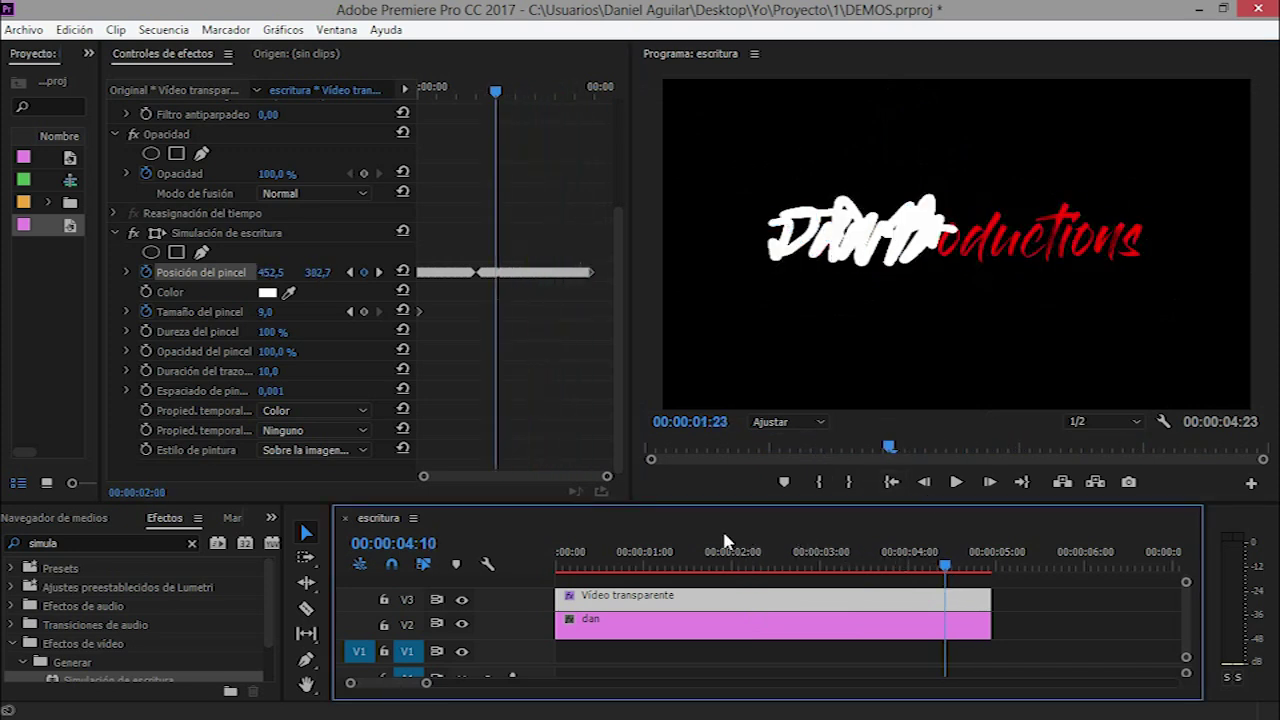
{"action": "left_click_drag", "start_coordinate": [699, 538], "coordinate": [583, 527]}
{"action": "left_click", "coordinate": [548, 567]}
{"action": "key", "text": "space"}
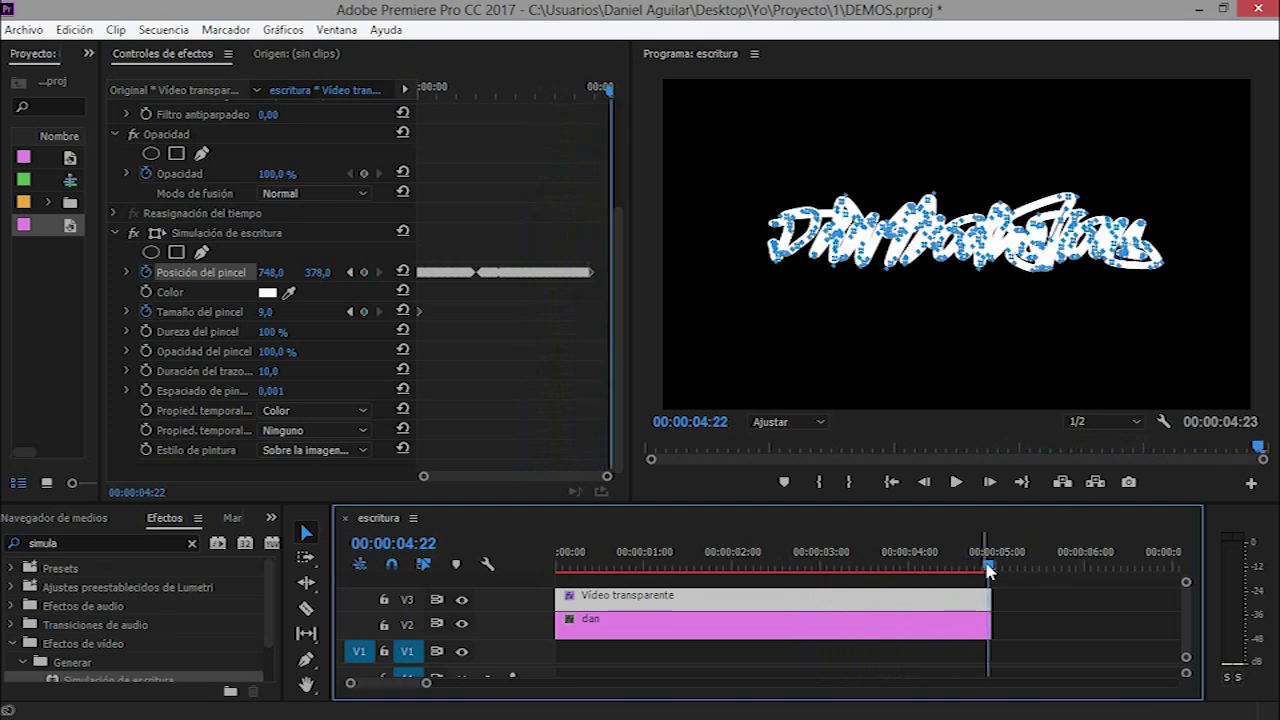
{"action": "mouse_move", "coordinate": [990, 572]}
{"action": "left_mouse_down"}
{"action": "mouse_move", "coordinate": [568, 563]}
{"action": "mouse_move", "coordinate": [633, 565]}
{"action": "left_mouse_up"}
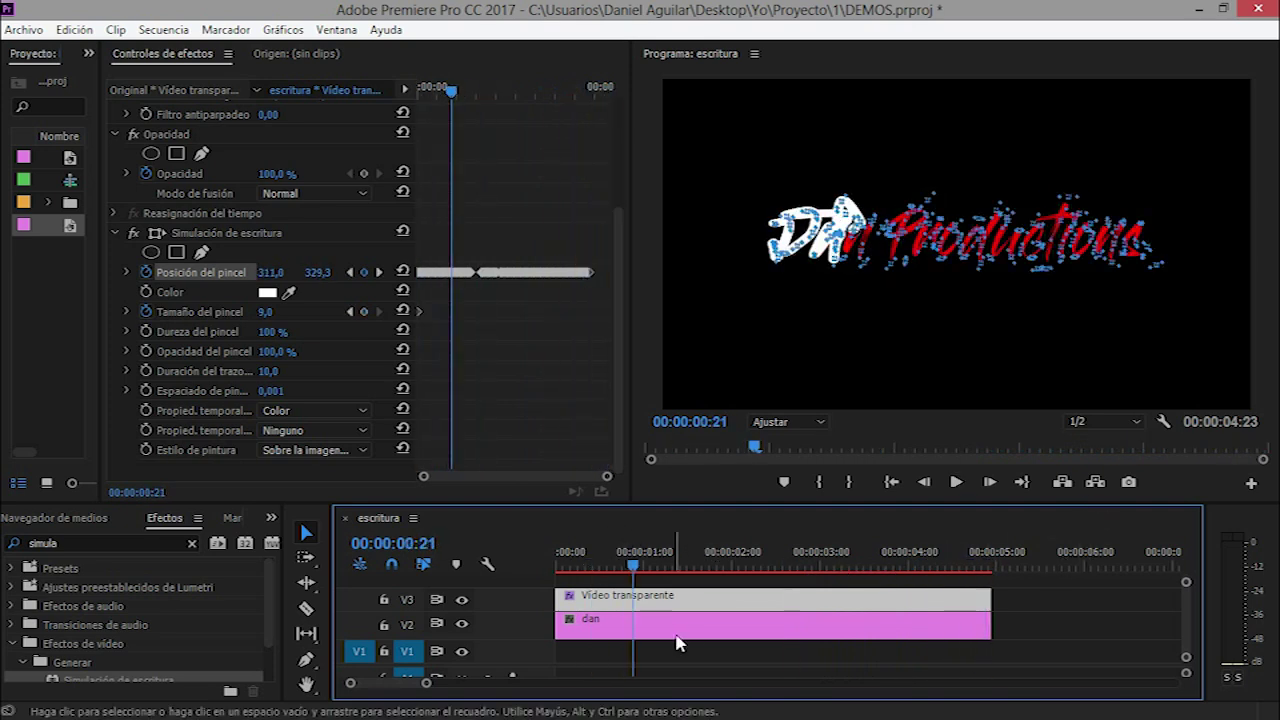
{"action": "key", "text": "Right"}
{"action": "key", "text": "Right"}
{"action": "key", "text": "Right"}
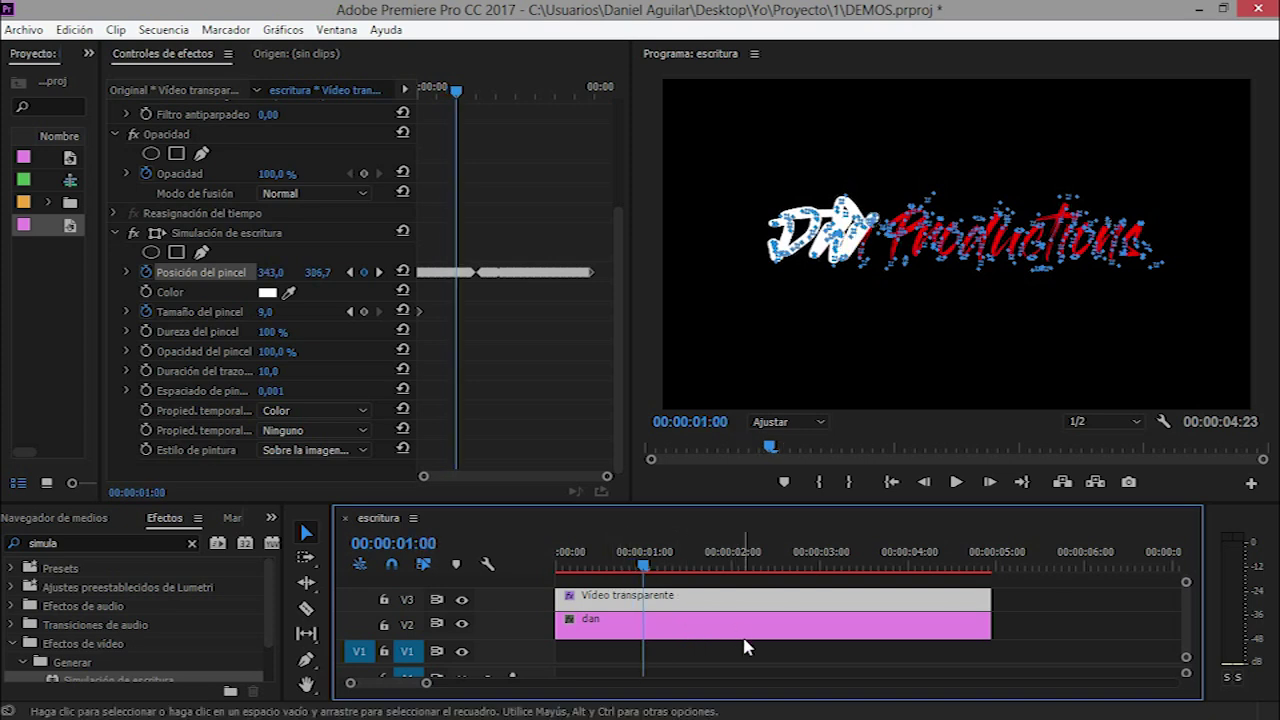
{"action": "left_click", "coordinate": [735, 635]}
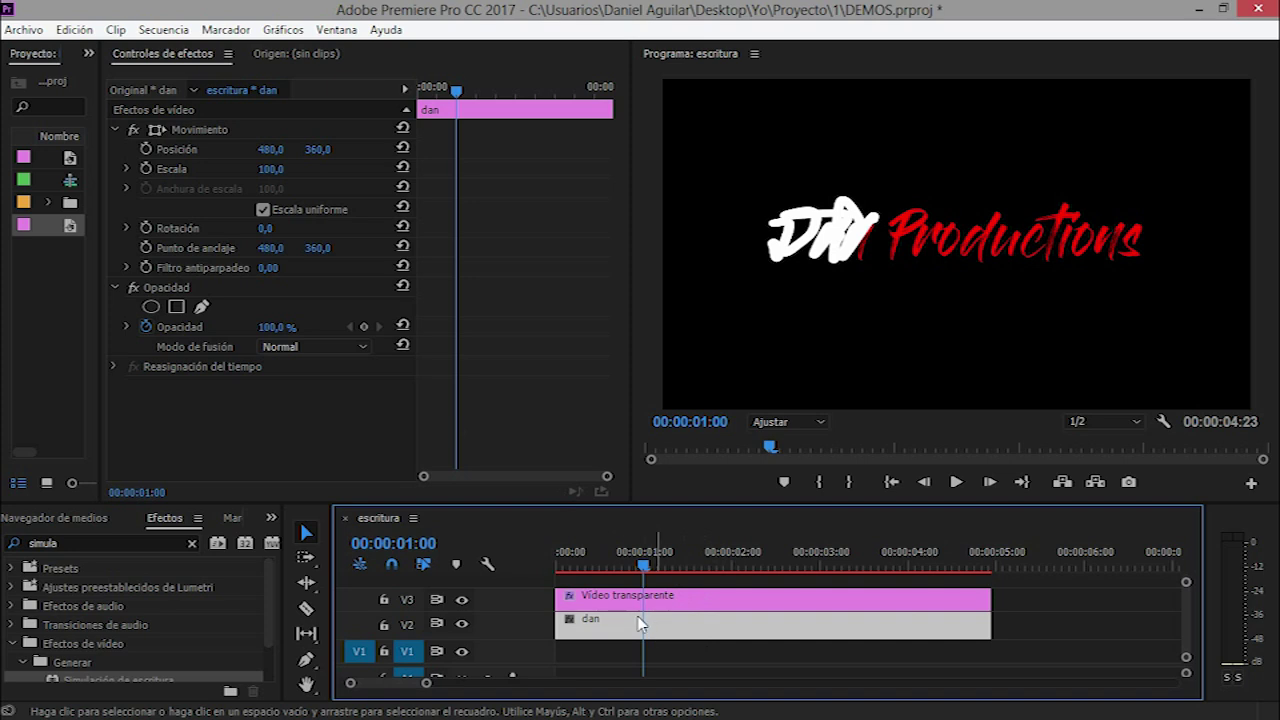
Step: Save the project and apply Incrustación por pista mate from Efectos de vídeo > Clave to the dan clip
{"action": "left_click", "coordinate": [192, 543]}
{"action": "left_click_drag", "start_coordinate": [299, 503], "coordinate": [299, 468]}
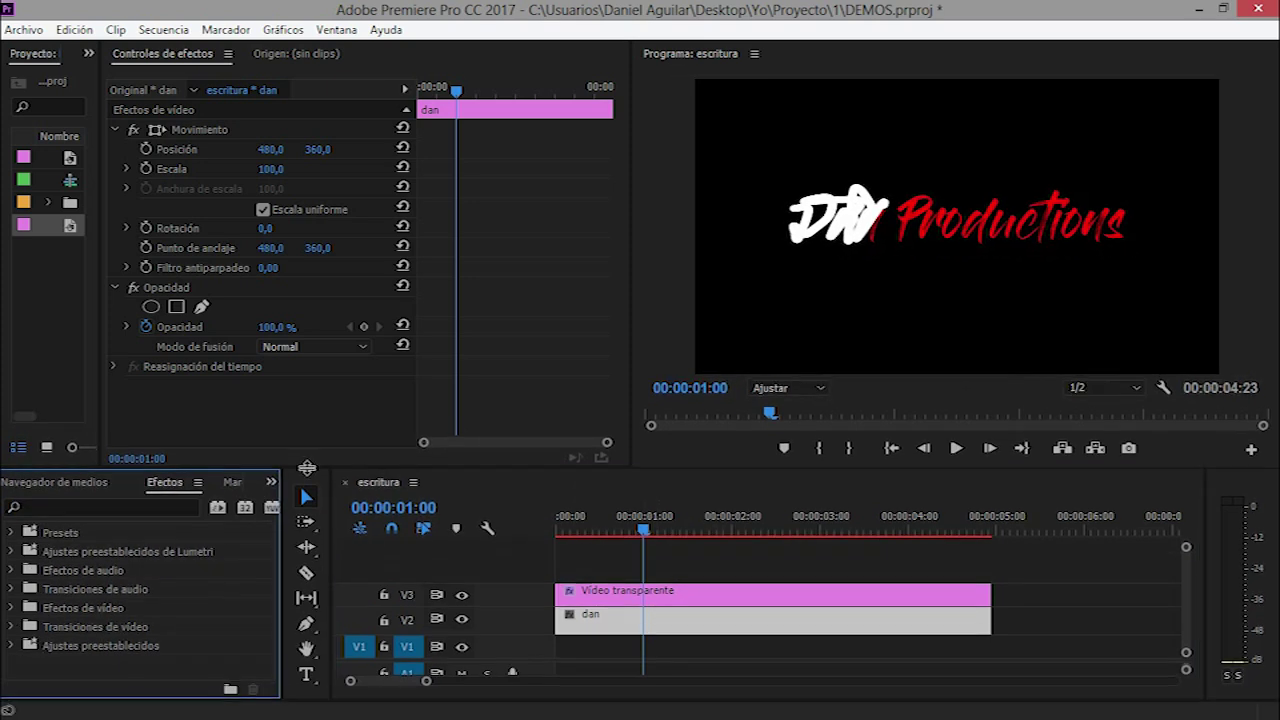
{"action": "left_click", "coordinate": [11, 608]}
{"action": "scroll", "coordinate": [45, 635], "scroll_direction": "down", "scroll_amount": 2}
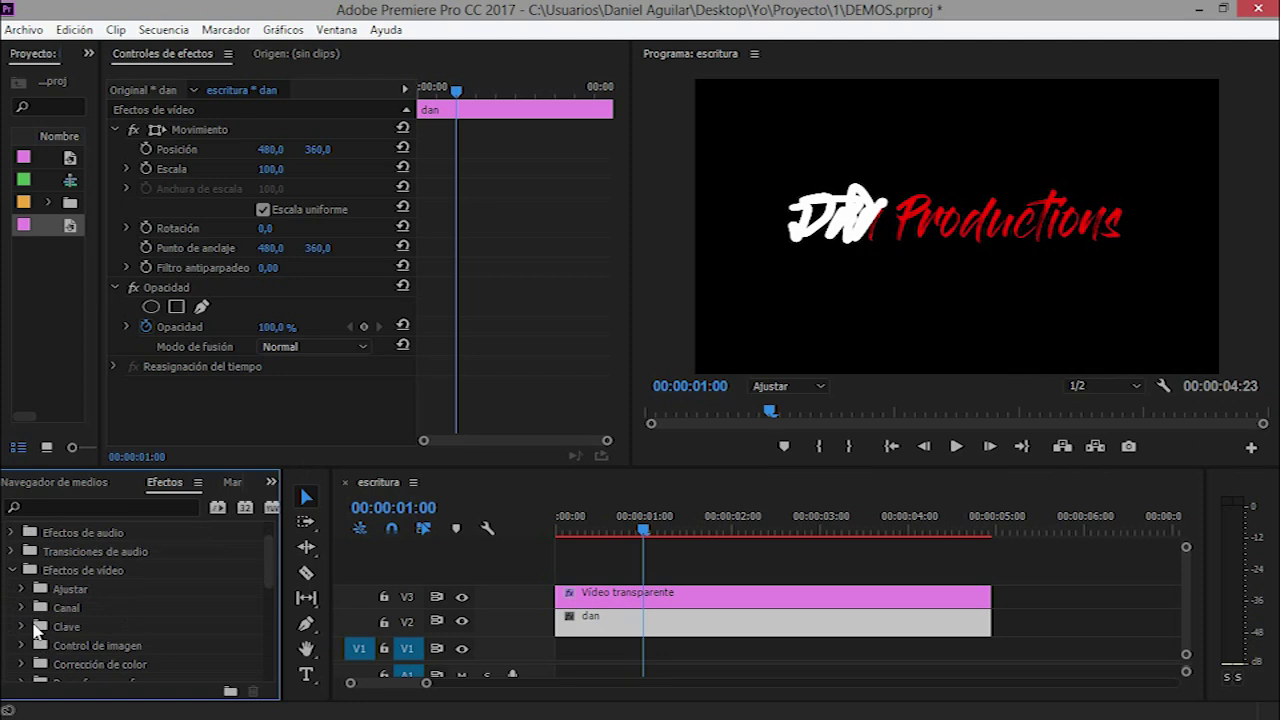
{"action": "left_click", "coordinate": [22, 627]}
{"action": "scroll", "coordinate": [40, 627], "scroll_direction": "down", "scroll_amount": 3}
{"action": "scroll", "coordinate": [50, 625], "scroll_direction": "down", "scroll_amount": 2}
{"action": "key", "text": "ctrl+s"}
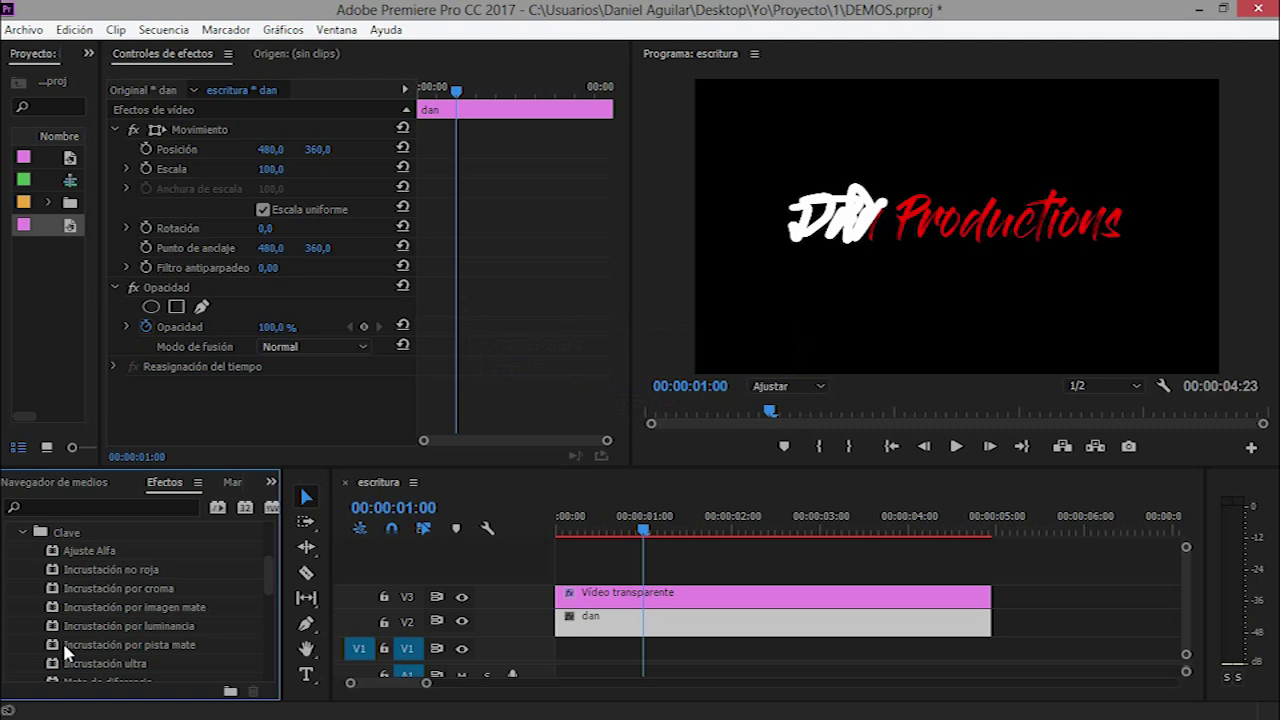
{"action": "left_click_drag", "start_coordinate": [57, 651], "coordinate": [600, 637]}
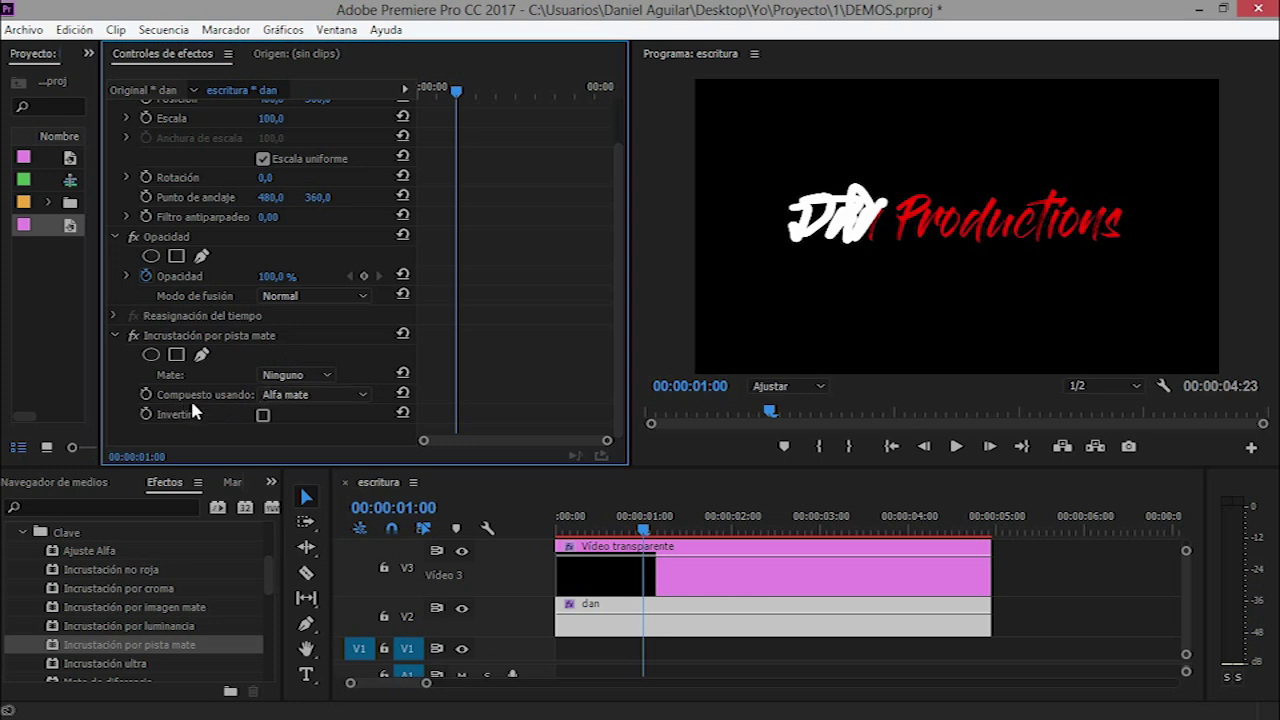
Step: Set the Track Matte Key to Alfa mate with Vídeo 3 as matte, then scrub to check the reveal
{"action": "left_click", "coordinate": [351, 396]}
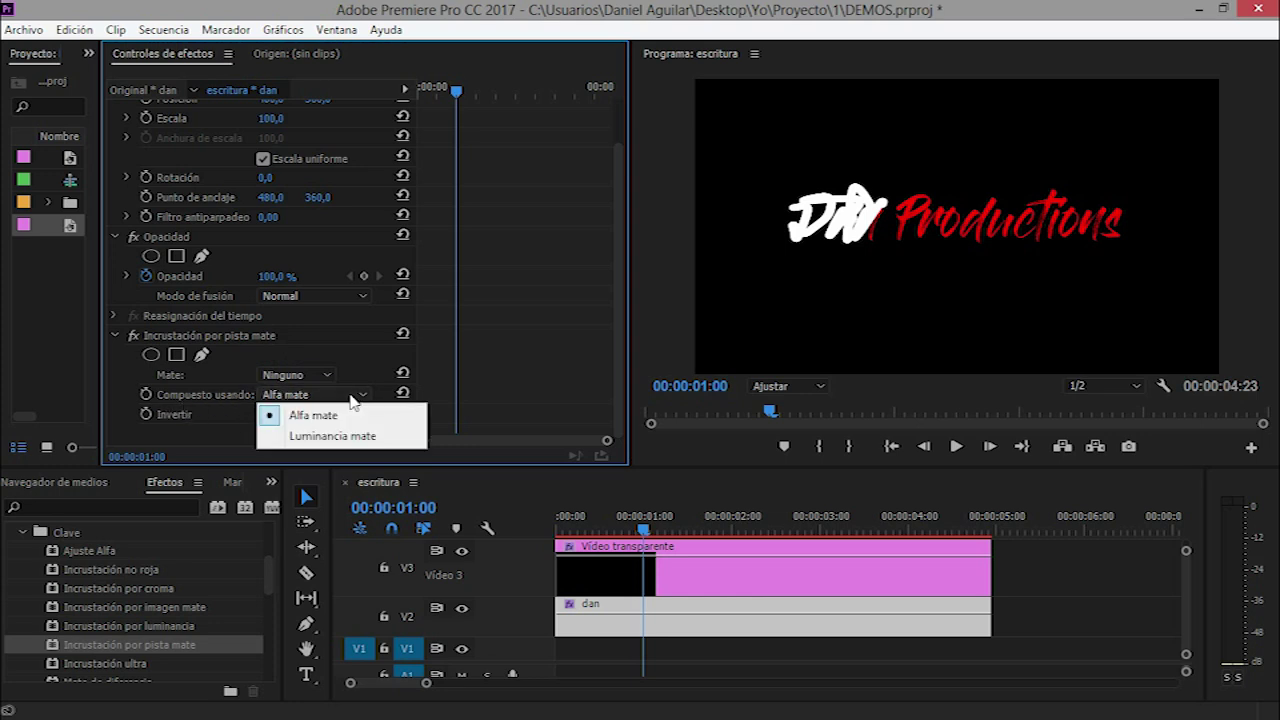
{"action": "left_click", "coordinate": [335, 415]}
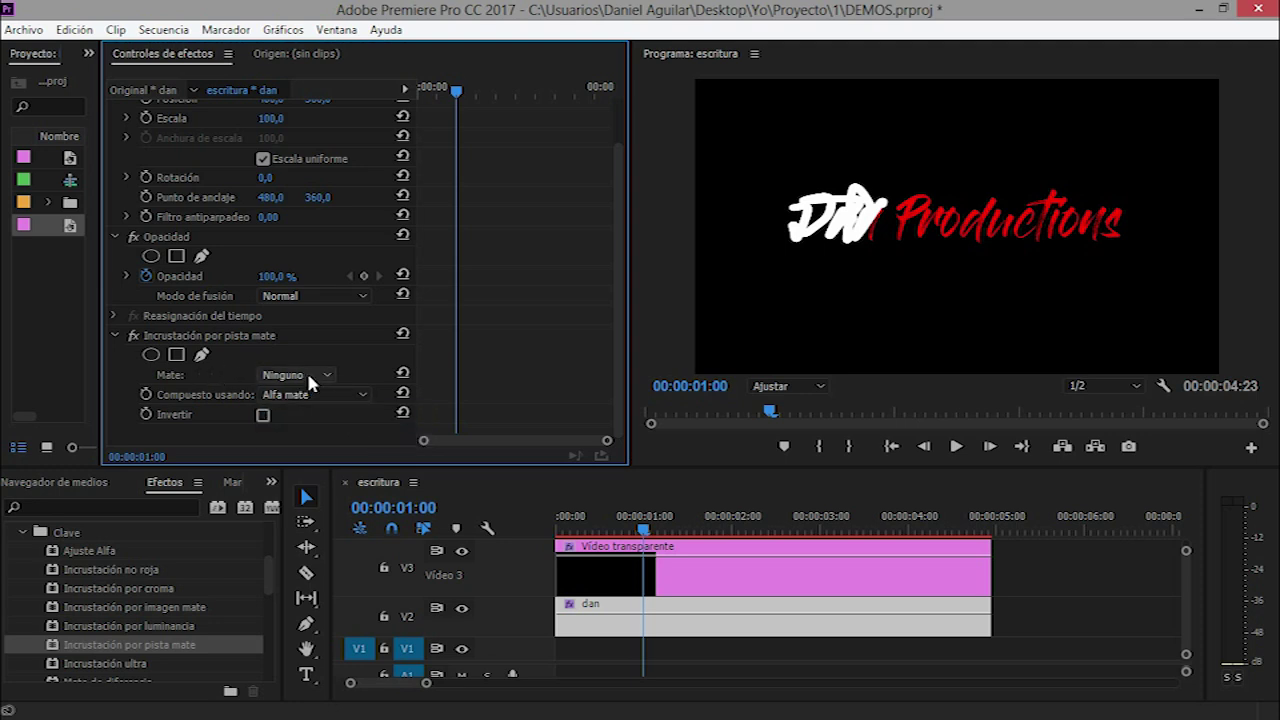
{"action": "left_click", "coordinate": [308, 378]}
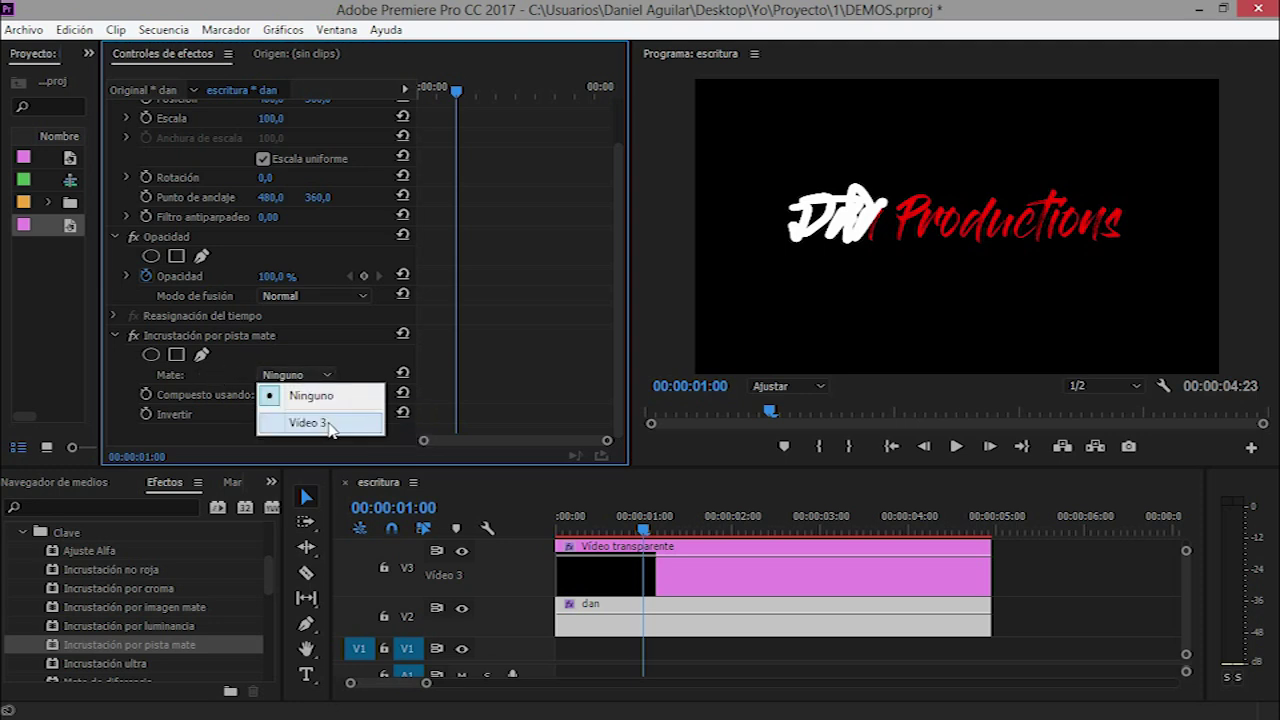
{"action": "left_click", "coordinate": [308, 423]}
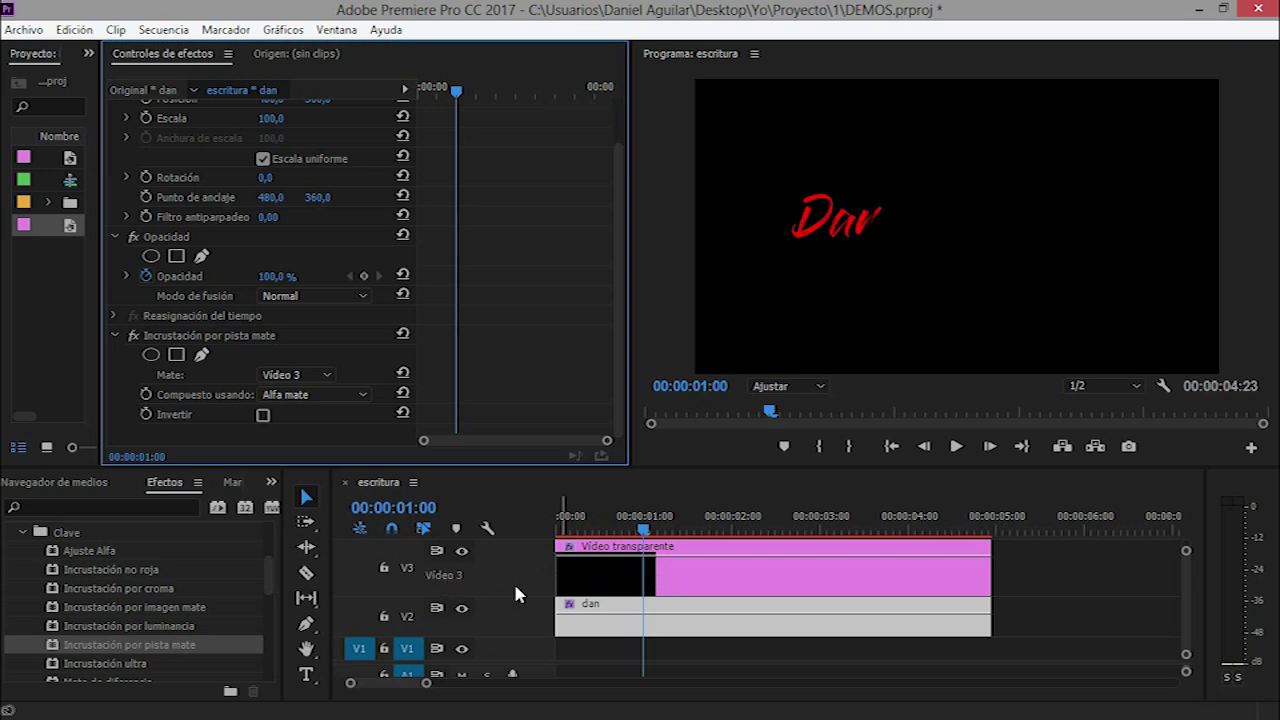
{"action": "mouse_move", "coordinate": [643, 529]}
{"action": "left_mouse_down"}
{"action": "mouse_move", "coordinate": [740, 531]}
{"action": "mouse_move", "coordinate": [730, 551]}
{"action": "left_mouse_up"}
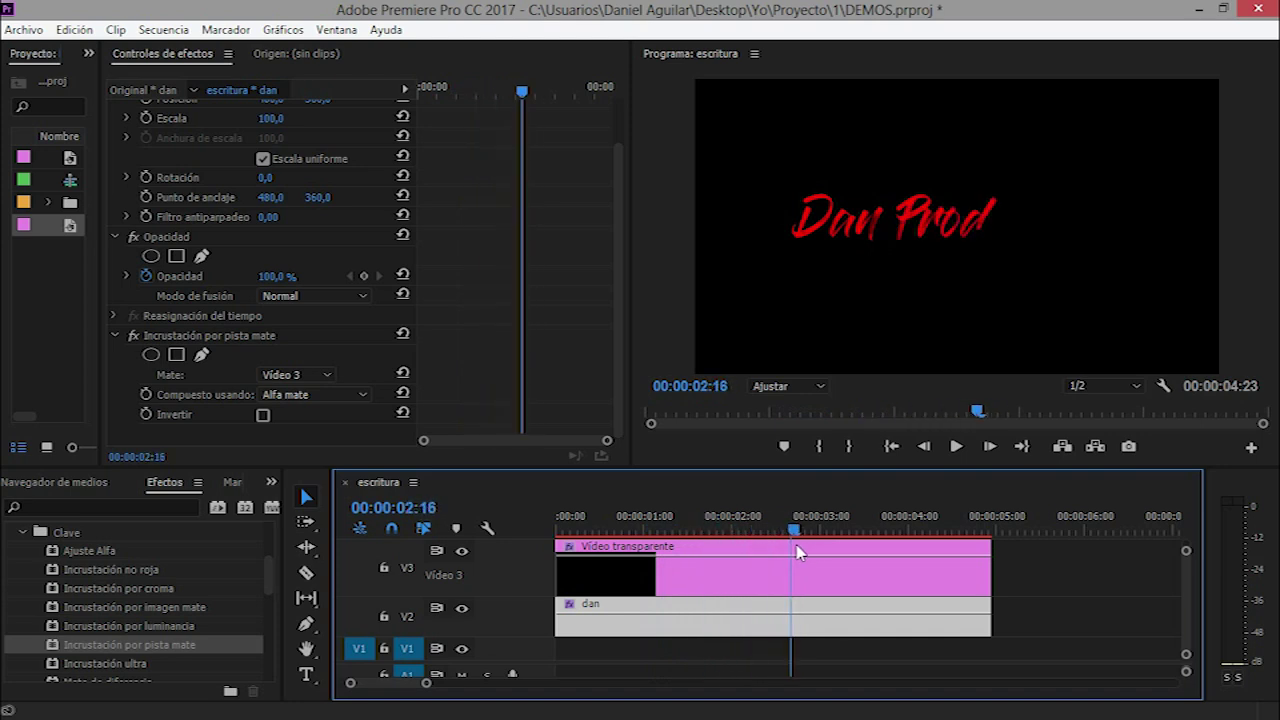
{"action": "left_click_drag", "start_coordinate": [730, 551], "coordinate": [822, 551]}
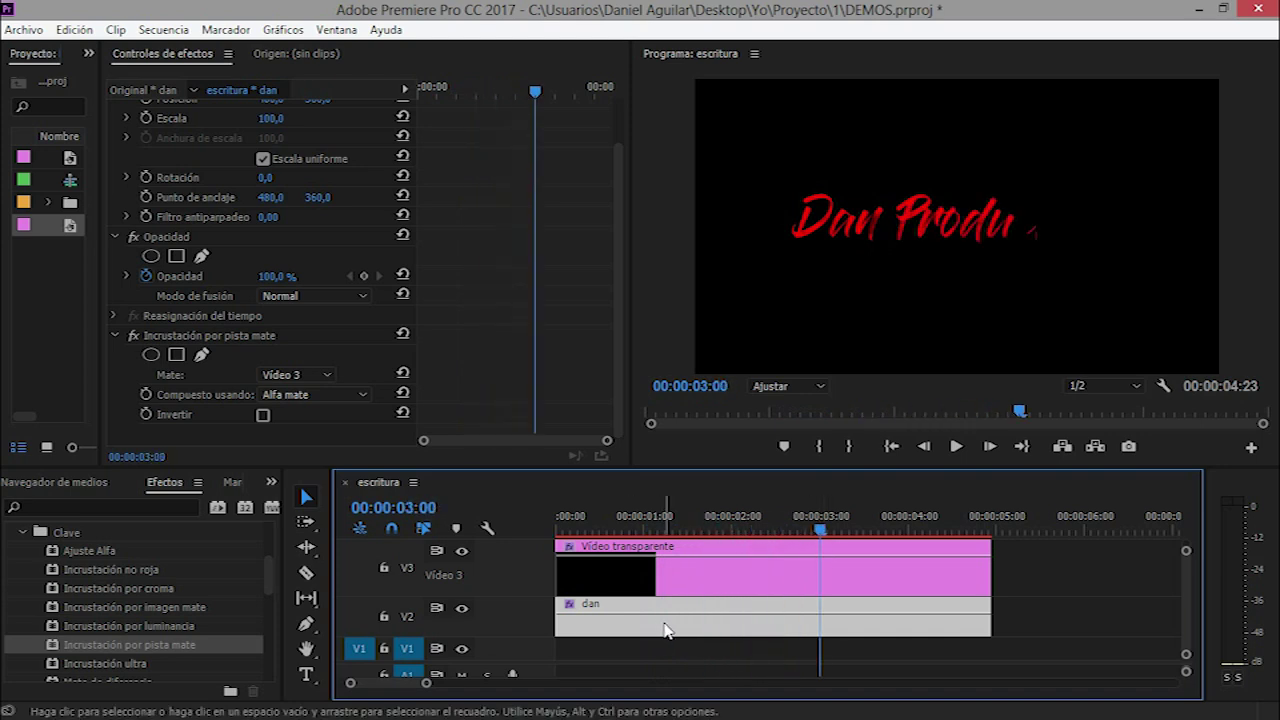
Step: Change the dan title's Dan Productions text fill from red to white (FFFFFF), then return to the start
{"action": "double_click", "coordinate": [668, 630]}
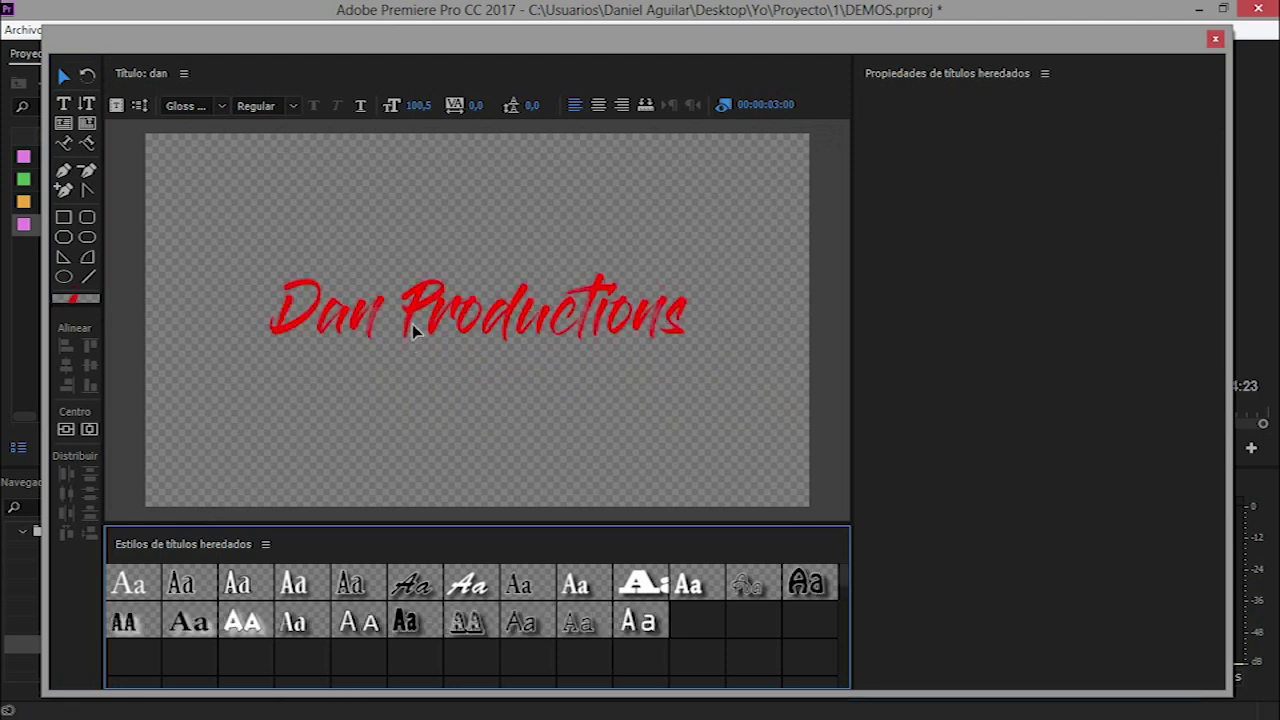
{"action": "double_click", "coordinate": [410, 305]}
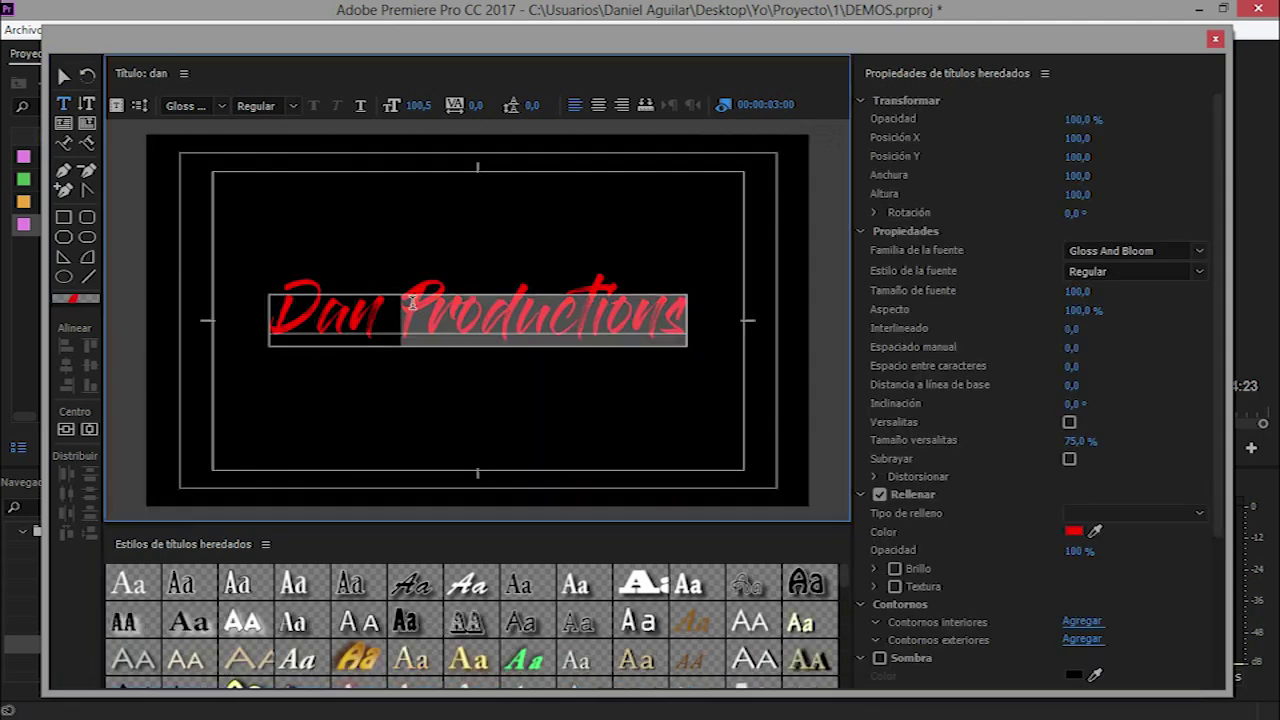
{"action": "triple_click", "coordinate": [540, 325]}
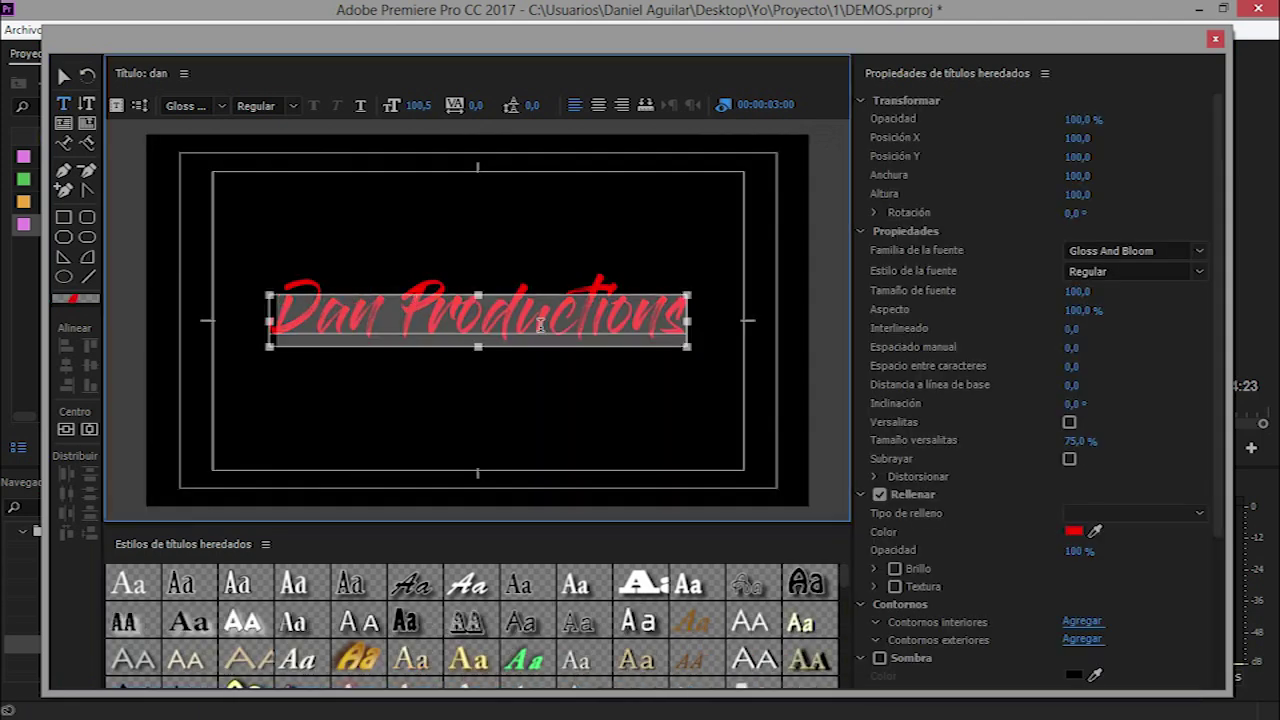
{"action": "left_click", "coordinate": [1074, 531]}
{"action": "left_click_drag", "start_coordinate": [656, 449], "coordinate": [347, 542]}
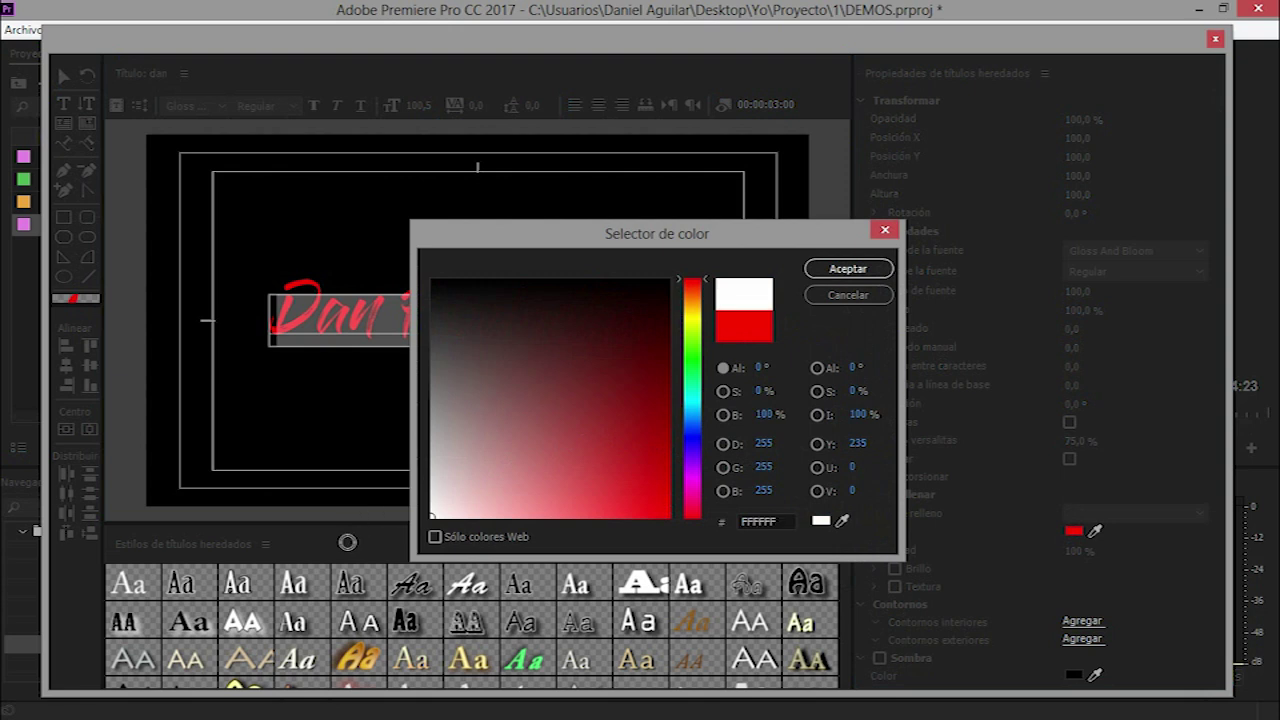
{"action": "left_click", "coordinate": [845, 270]}
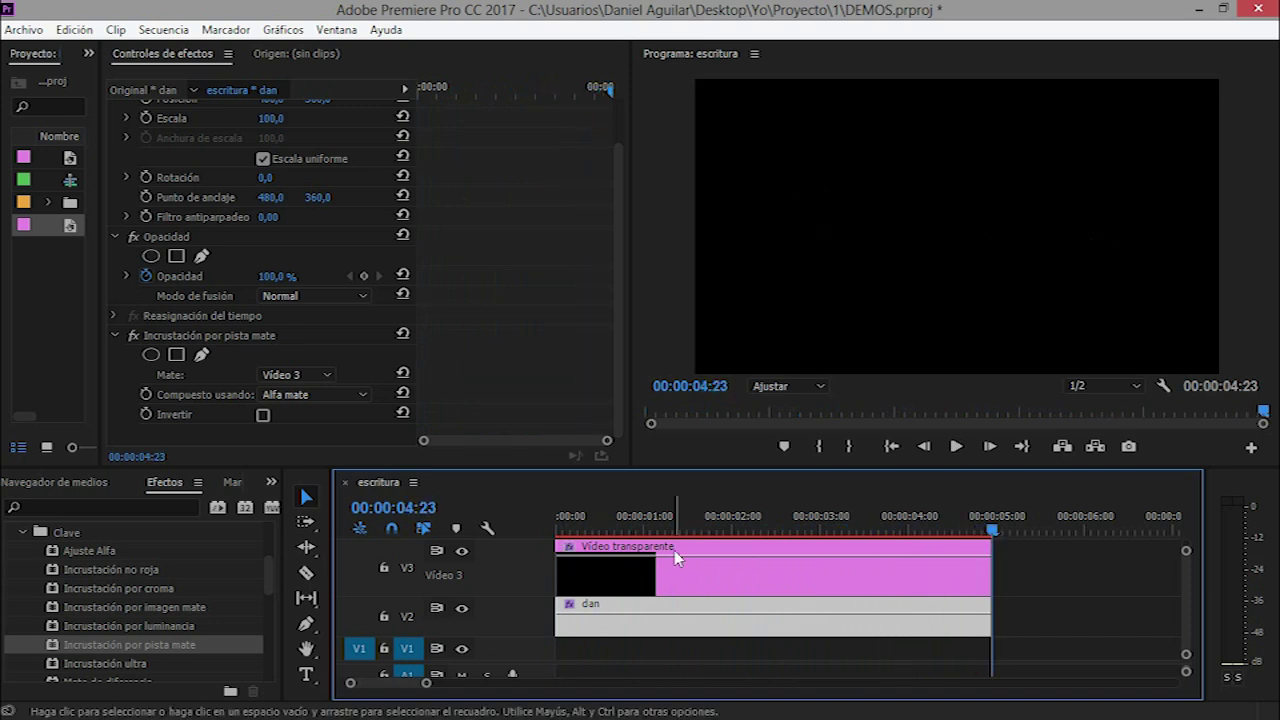
{"action": "left_click", "coordinate": [890, 447]}
Step: Replay the white write-on title from the start several times, then widen the Project panel
{"action": "key", "text": "space"}
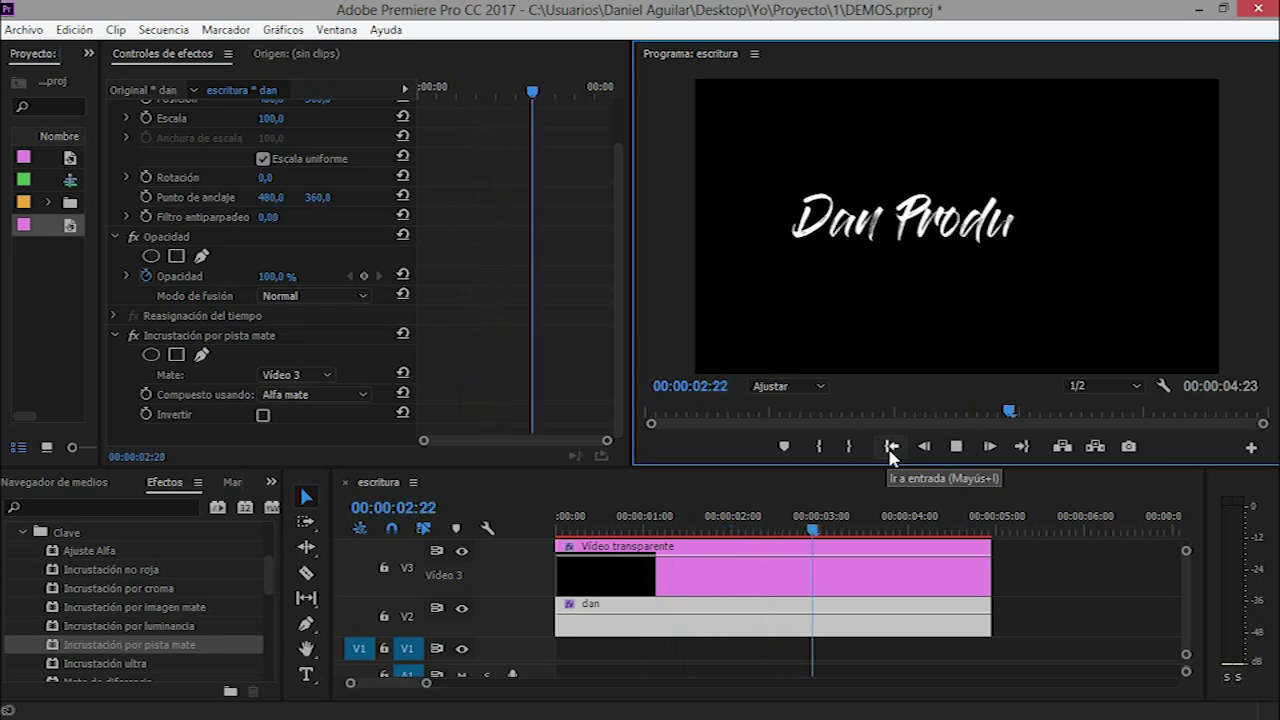
{"action": "key", "text": "space"}
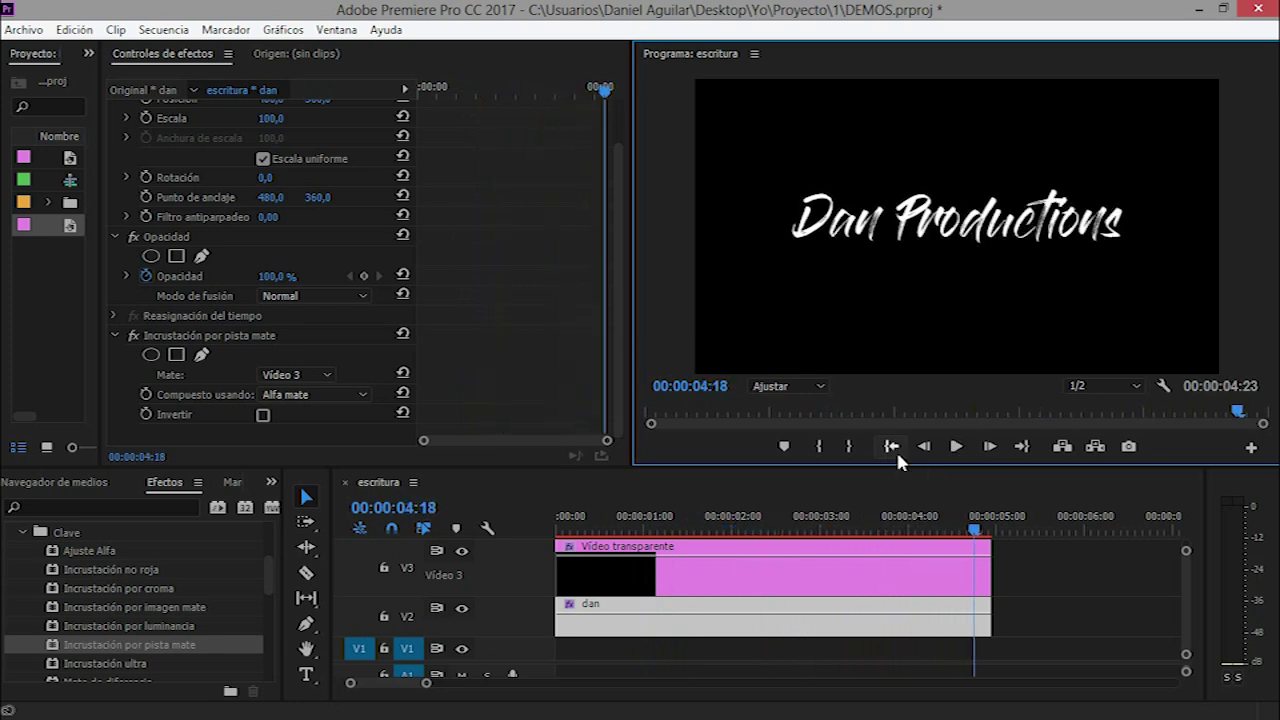
{"action": "left_click", "coordinate": [893, 448]}
{"action": "key", "text": "space"}
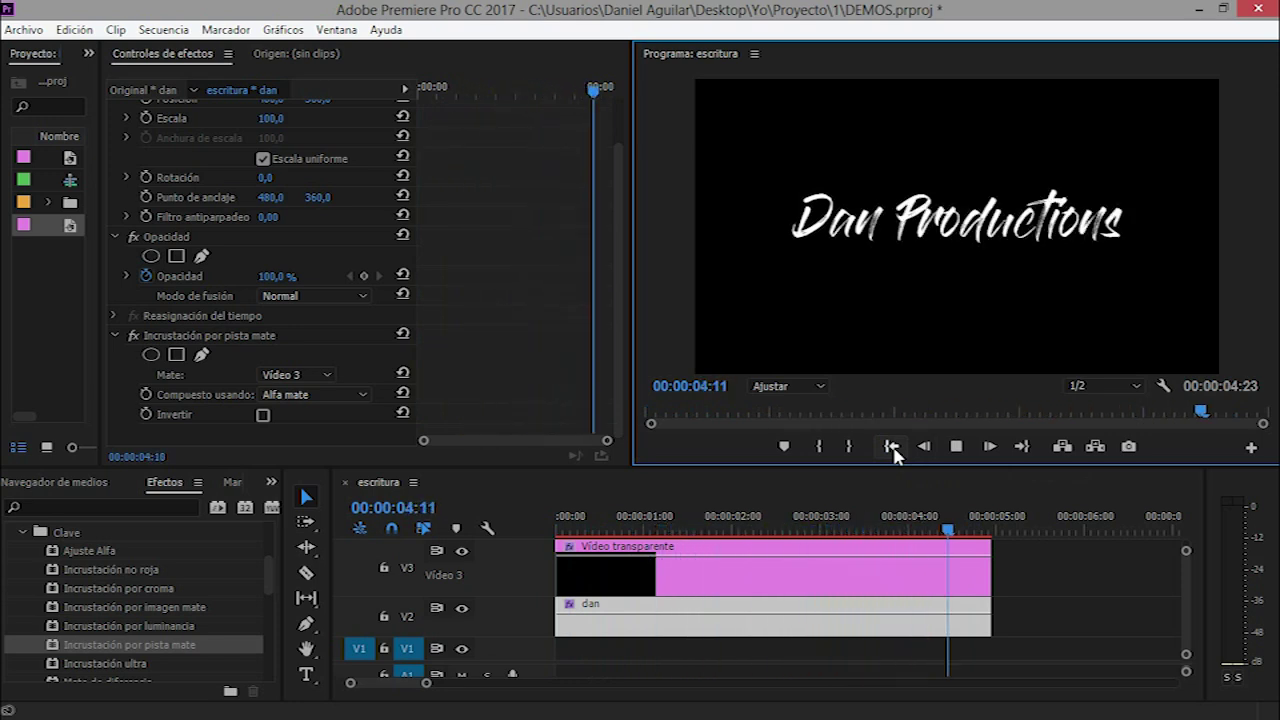
{"action": "left_click", "coordinate": [893, 448]}
{"action": "key", "text": "space"}
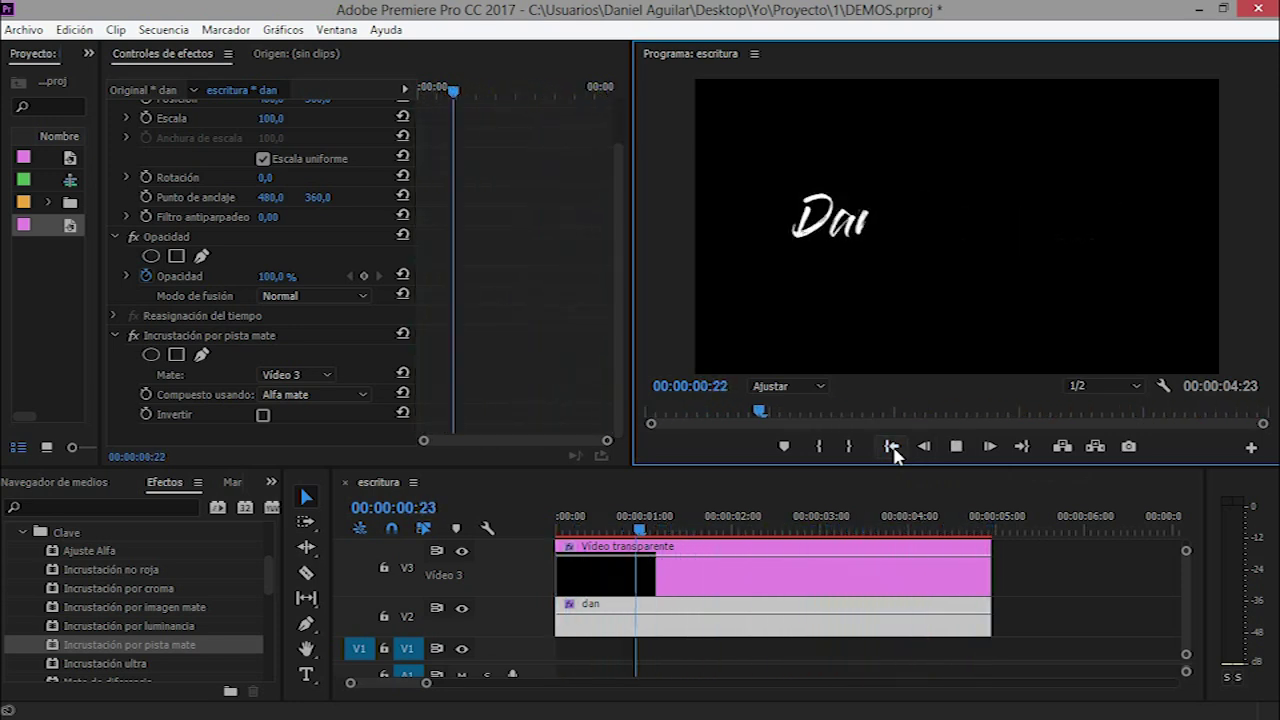
{"action": "key", "text": "space"}
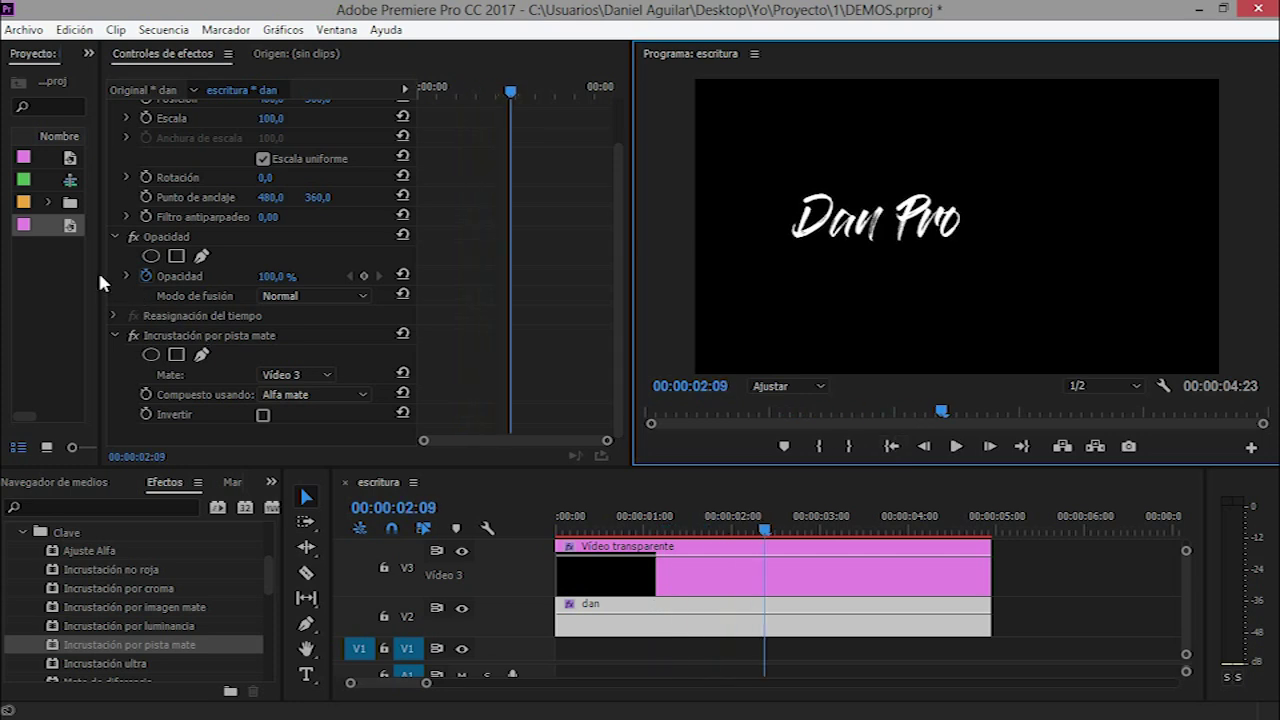
{"action": "left_click_drag", "start_coordinate": [100, 283], "coordinate": [289, 283]}
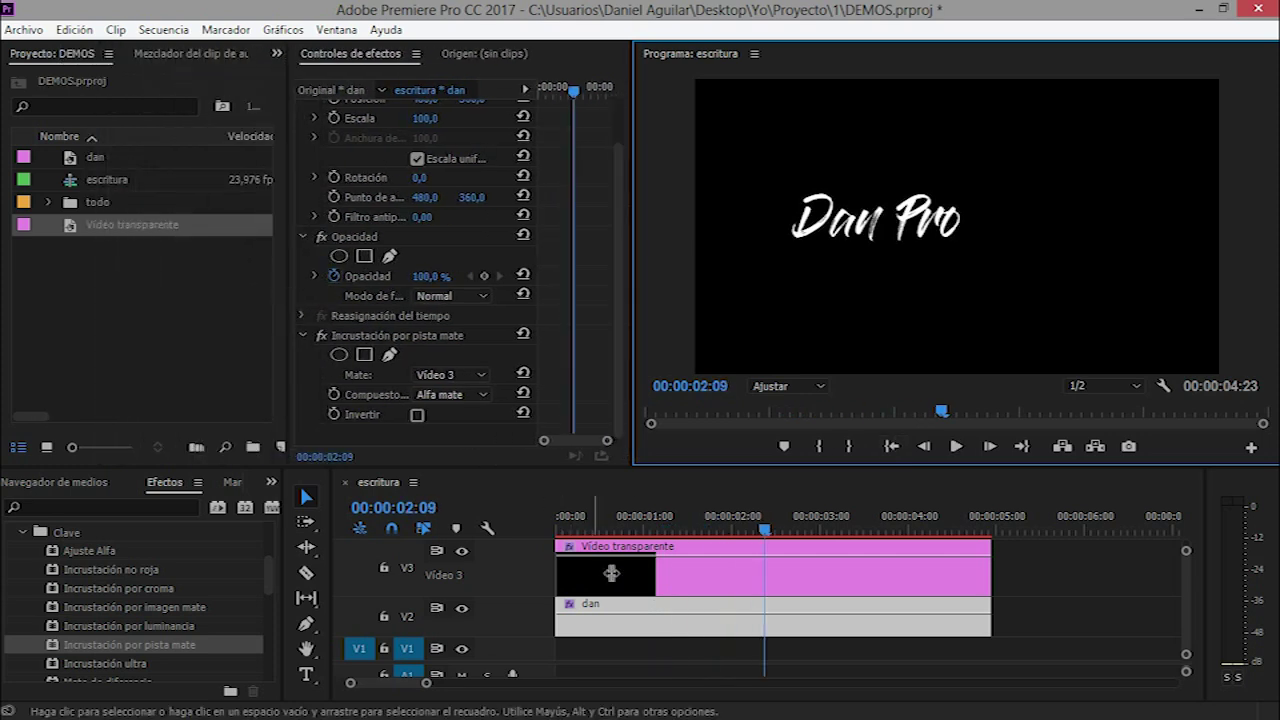